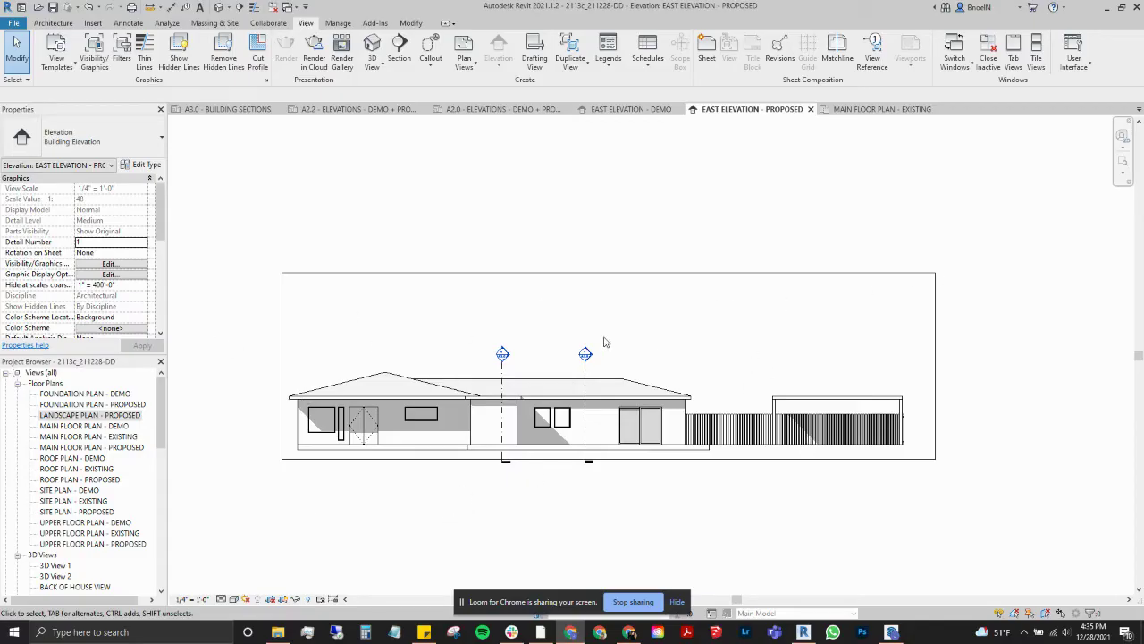
# Temporarily reveal hidden elements in the East Elevation, zoom to fit, then hide them again
pyautogui.click(307, 598)
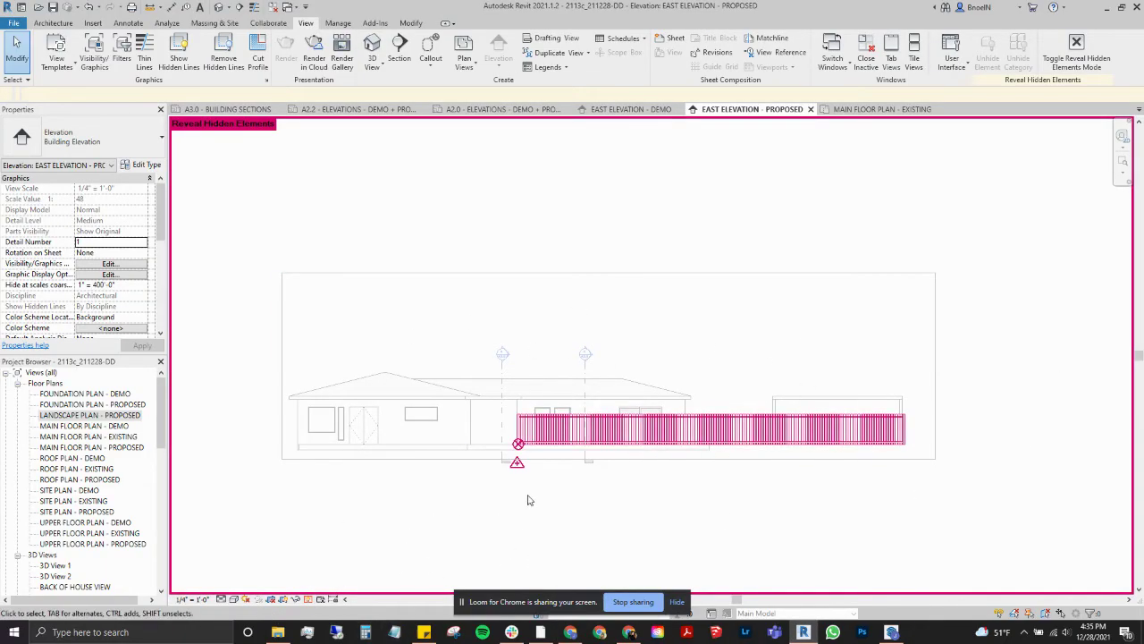
pyautogui.click(1124, 164)
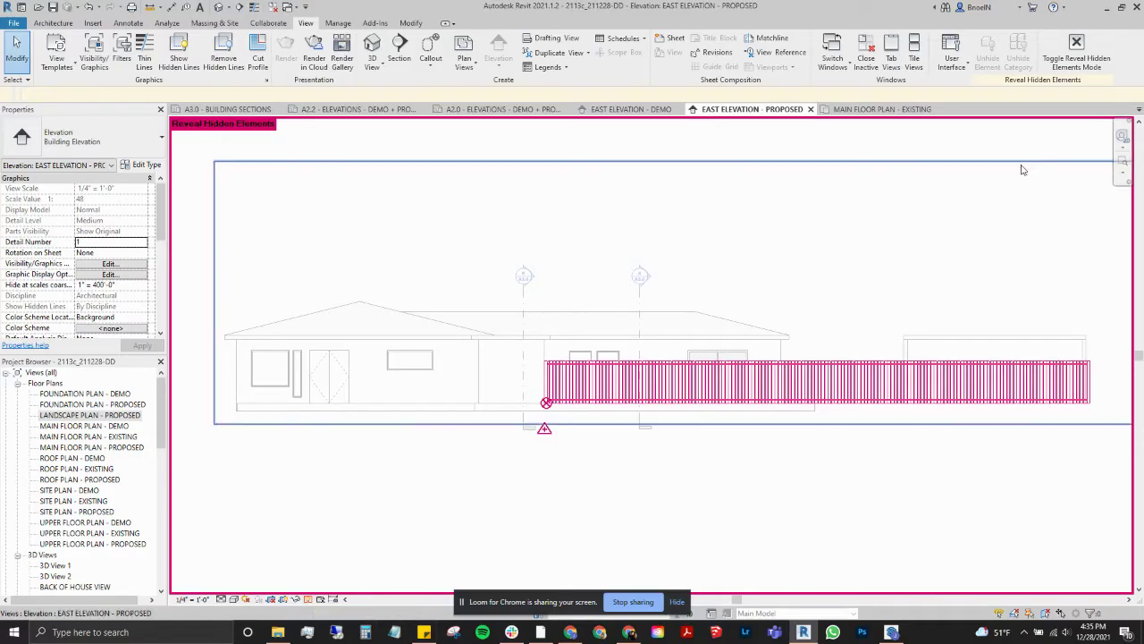
pyautogui.click(311, 604)
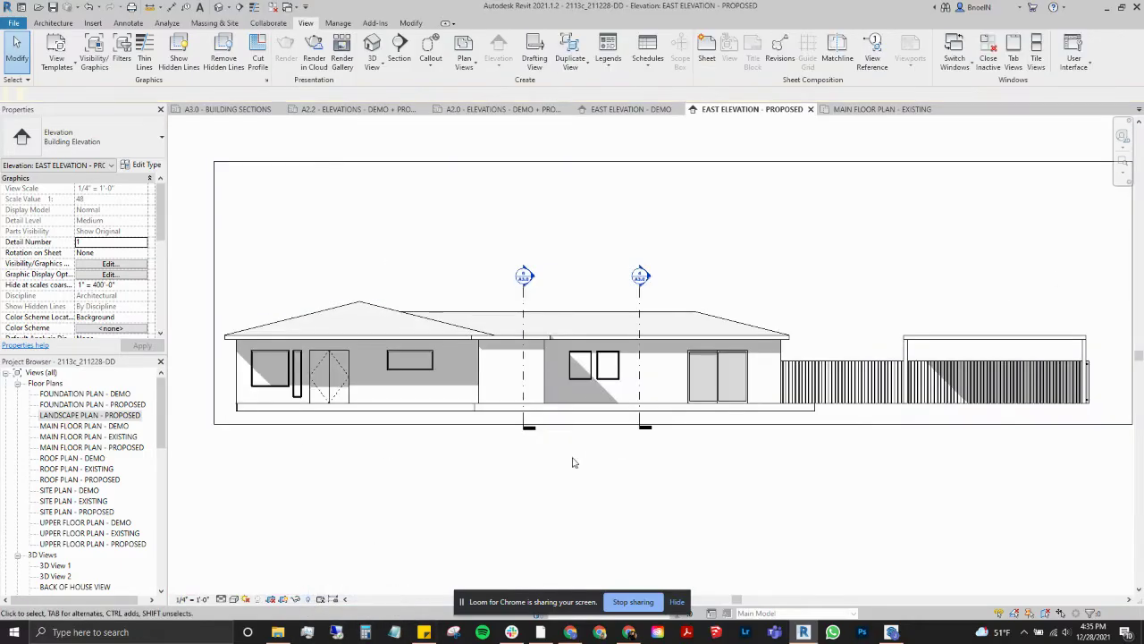
pyautogui.scroll(-1, 576, 473)
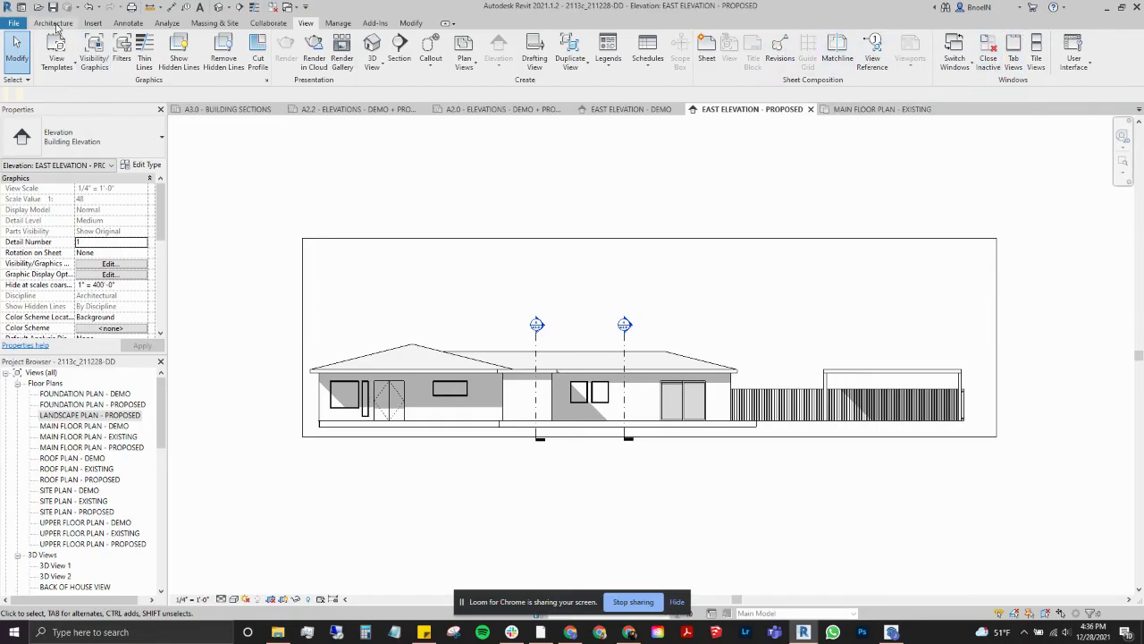
# Draw Level 17 across the East Elevation just above the roof and select it
pyautogui.click(54, 24)
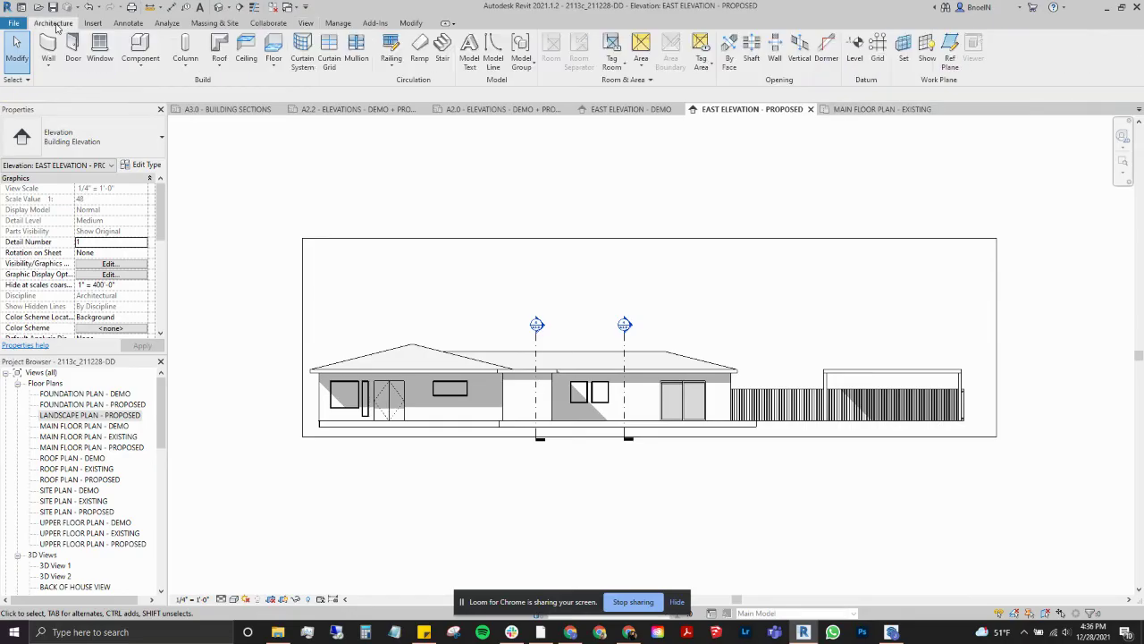
pyautogui.click(855, 50)
pyautogui.click(312, 307)
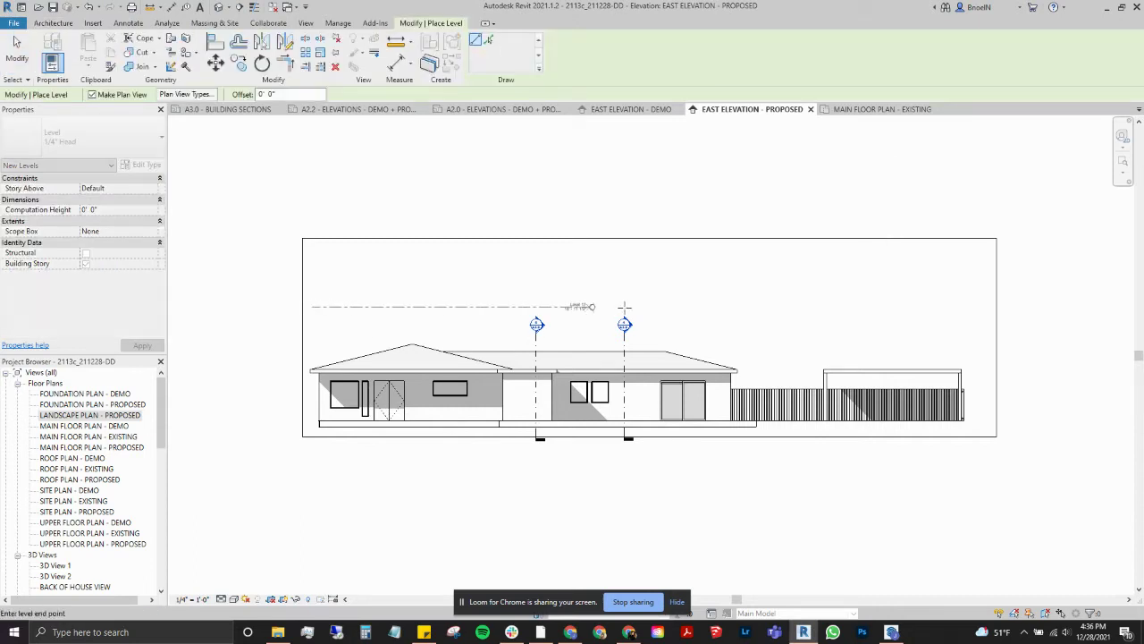
pyautogui.click(977, 306)
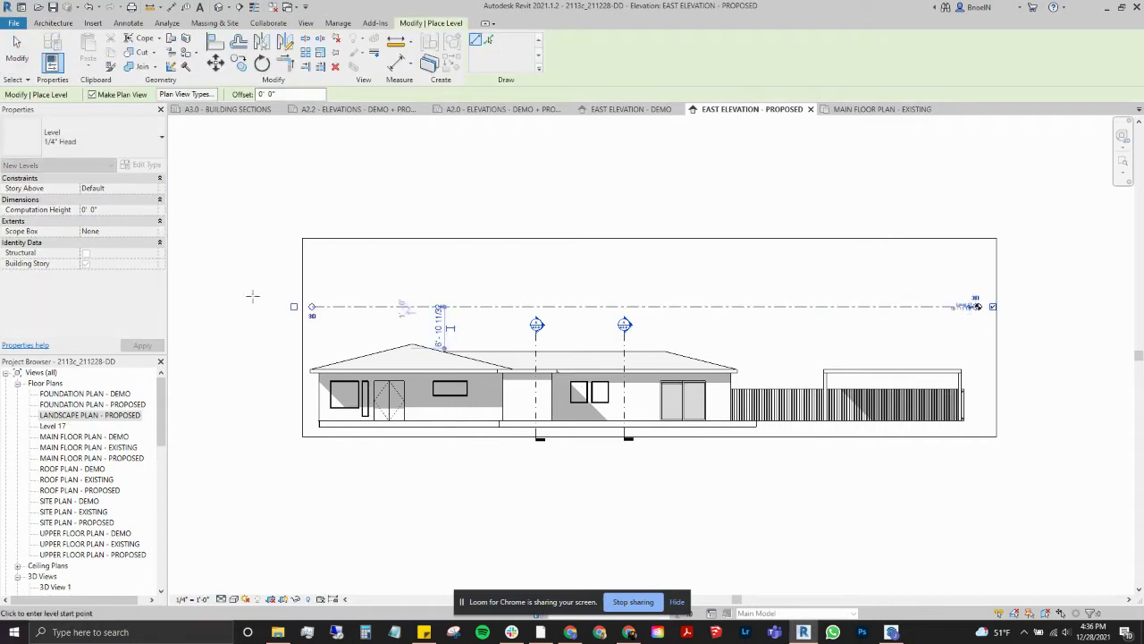
pyautogui.press('Escape')
pyautogui.press('Escape')
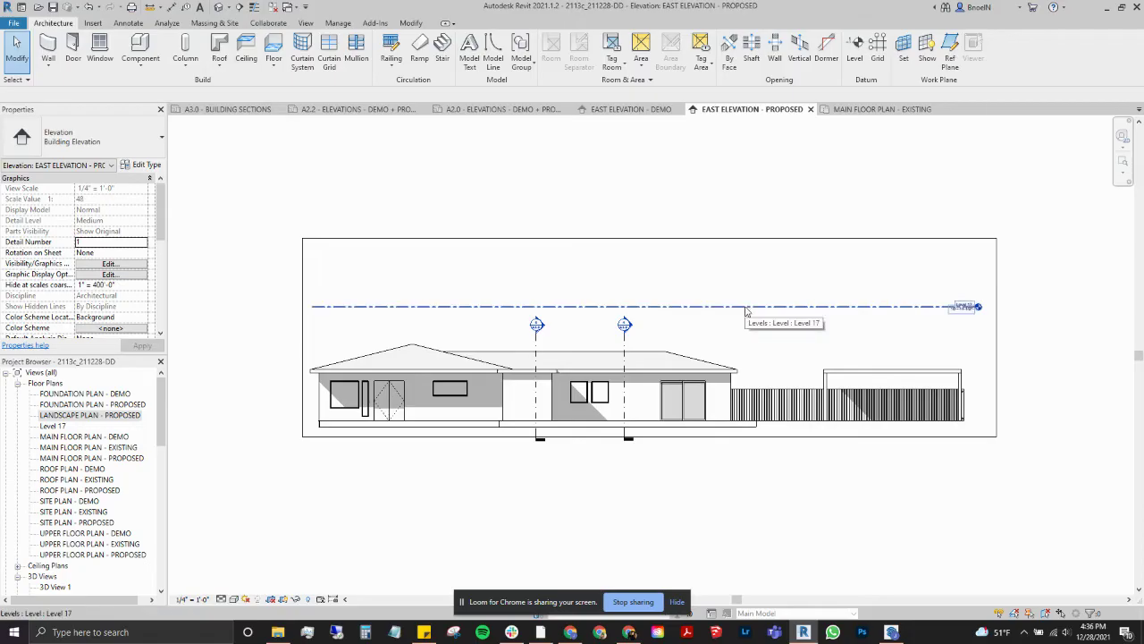
pyautogui.click(747, 307)
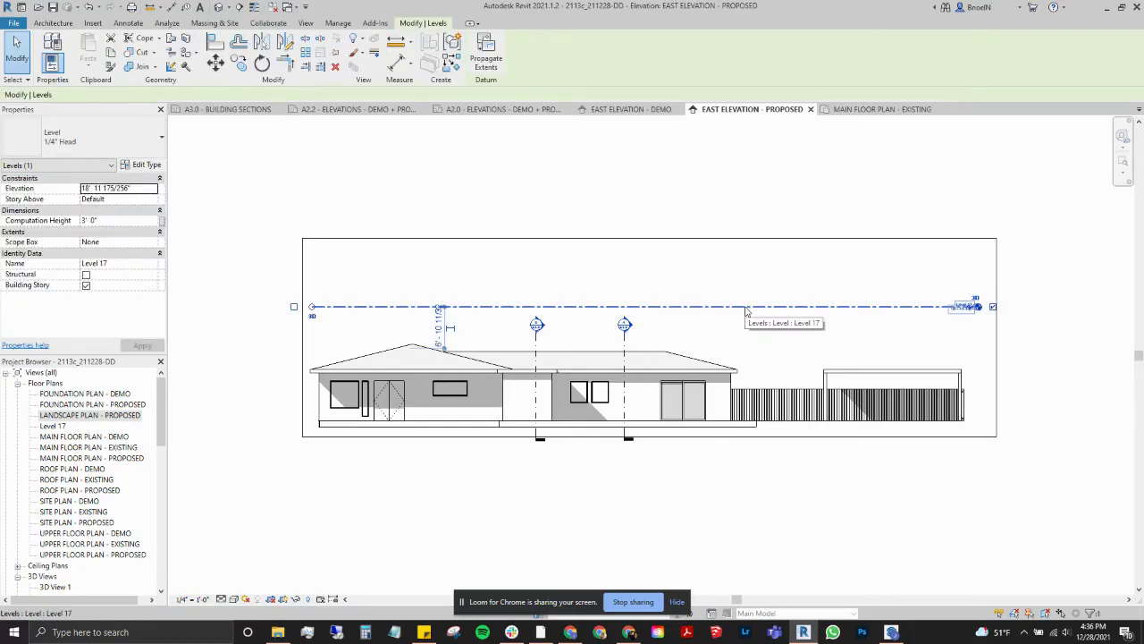
pyautogui.rightClick(747, 310)
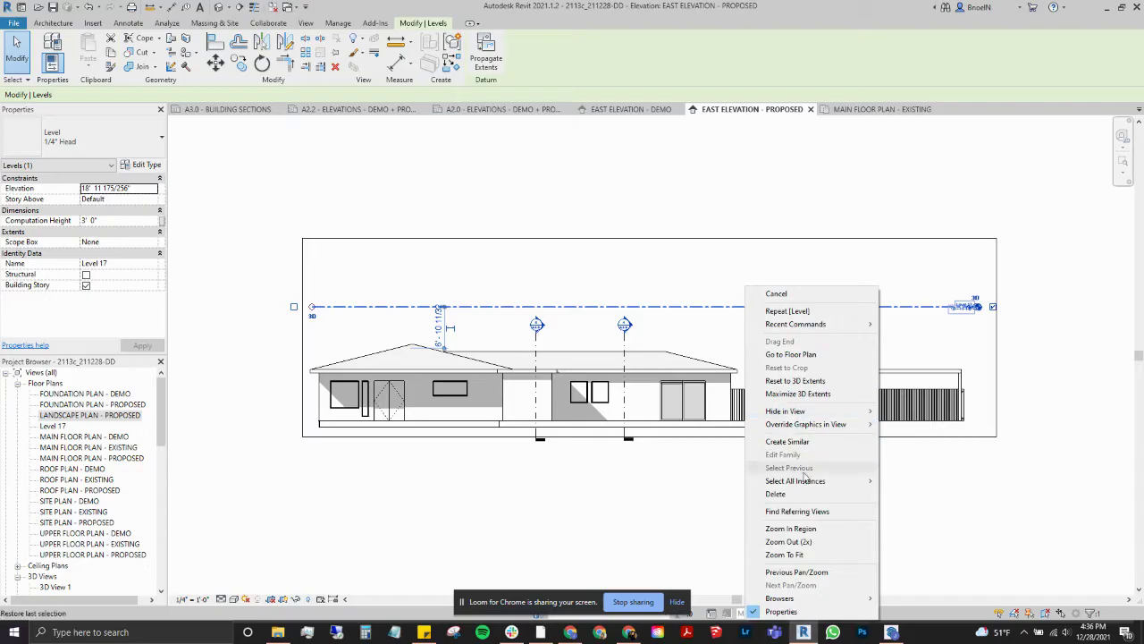
pyautogui.moveTo(794, 481)
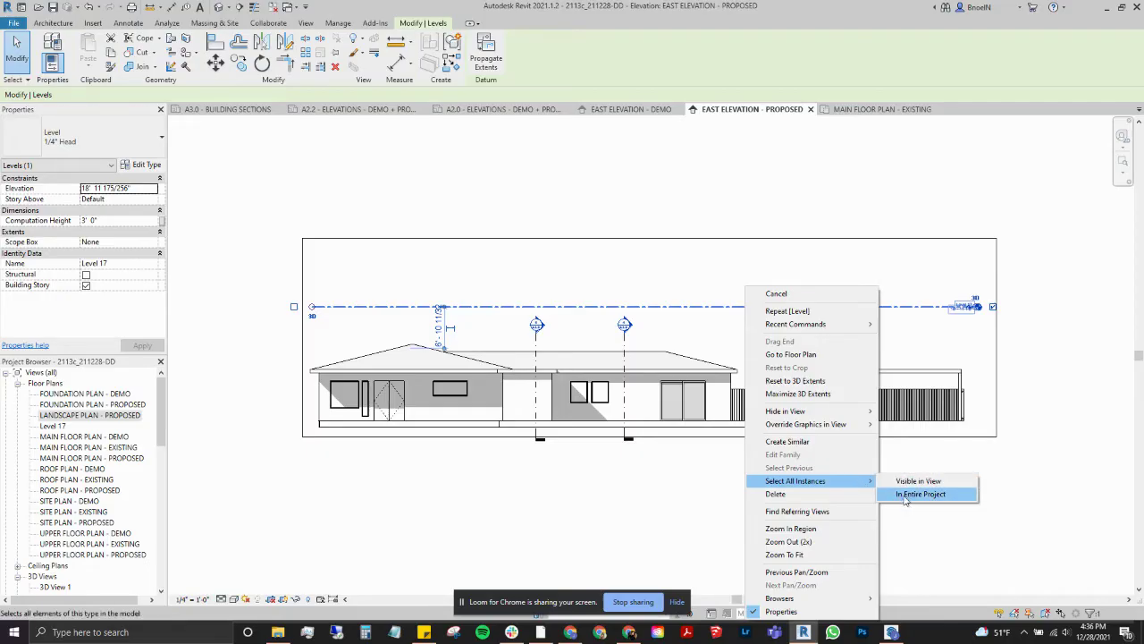
pyautogui.click(913, 497)
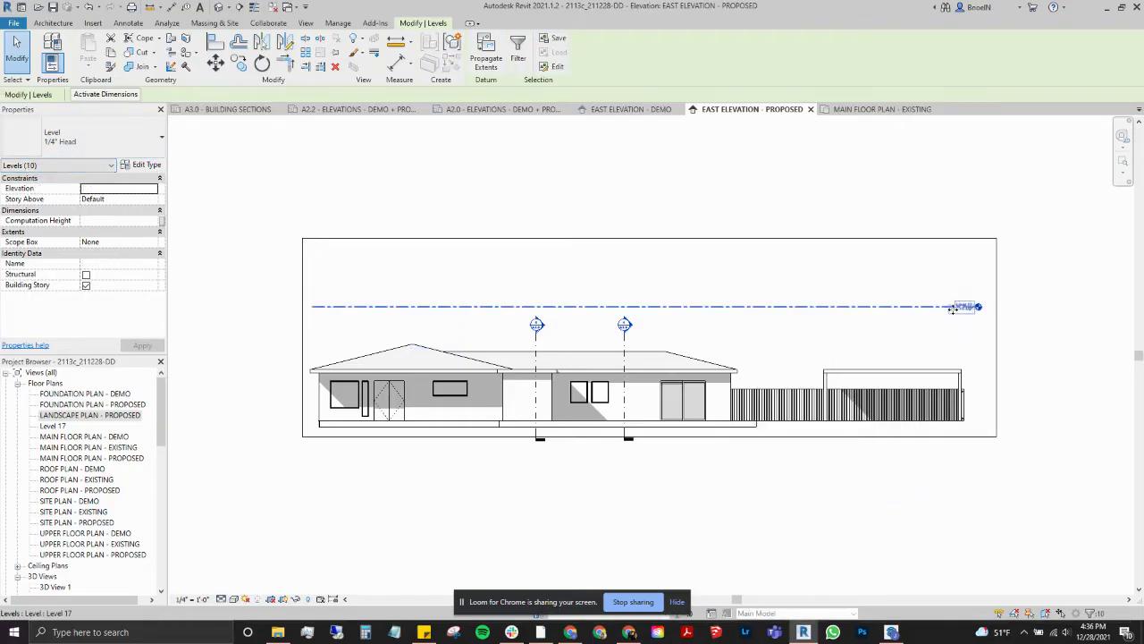
pyautogui.click(568, 195)
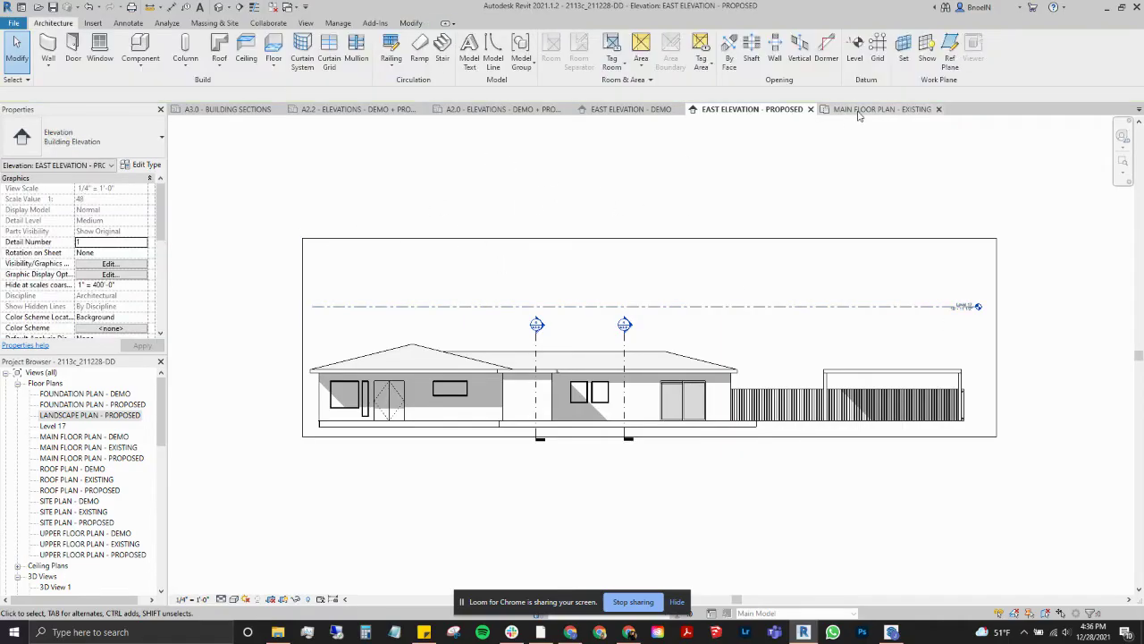
# Switch to MAIN FLOOR PLAN - EXISTING and launch Scope Box from the View tools
pyautogui.click(880, 109)
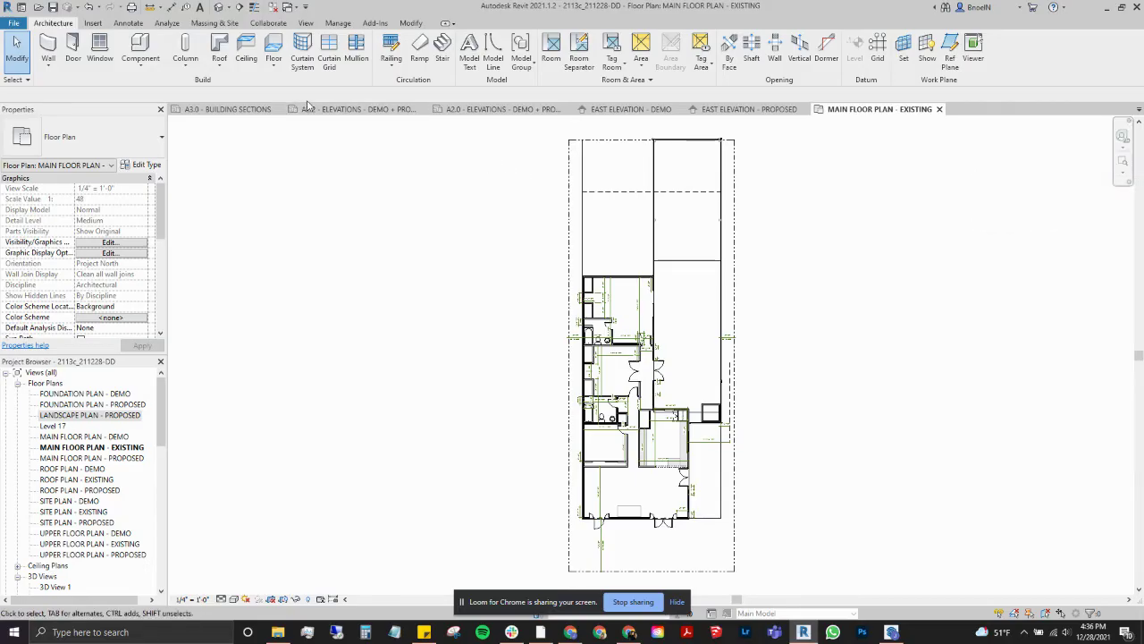
pyautogui.click(307, 24)
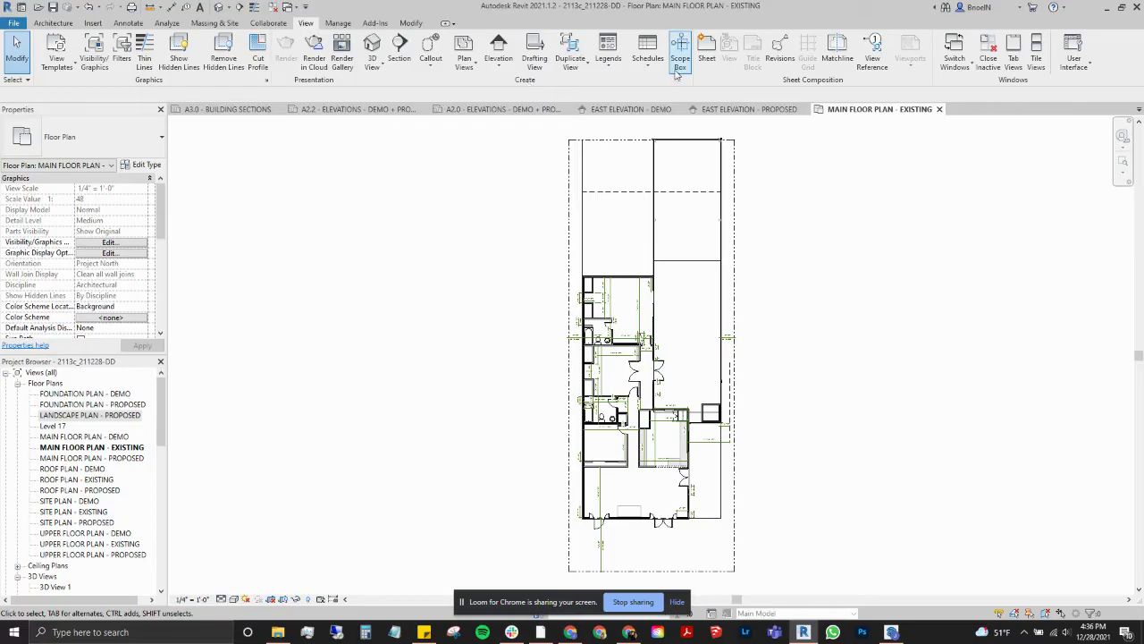
pyautogui.click(681, 55)
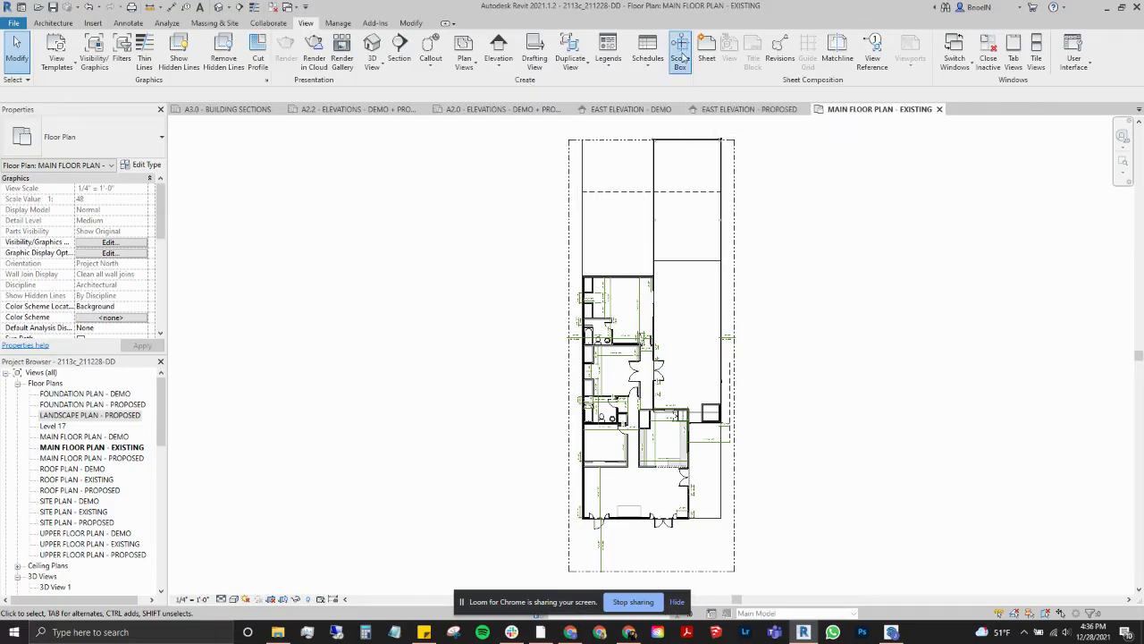
# Draw Scope Box 2 from two corners around the house and zoom out
pyautogui.click(548, 132)
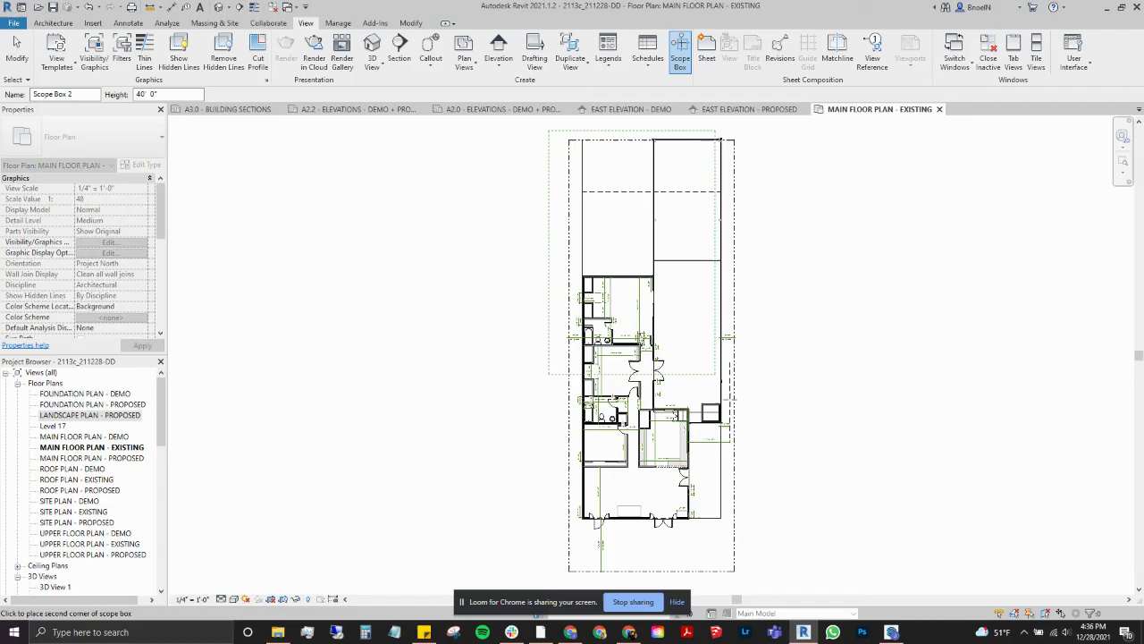
pyautogui.click(747, 588)
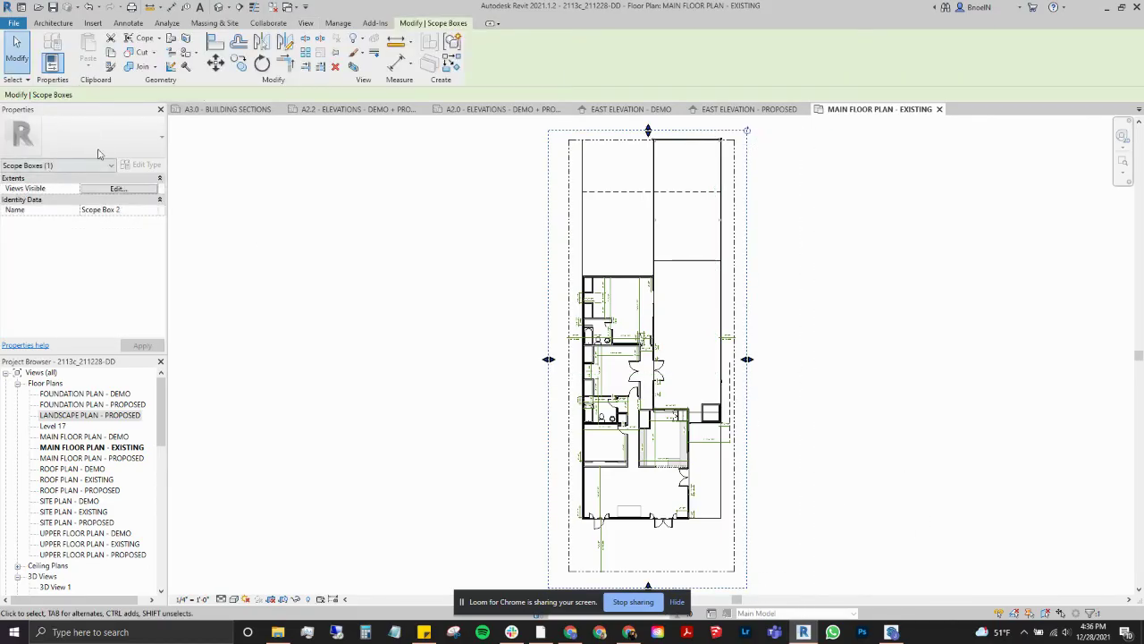
pyautogui.scroll(-2, 557, 376)
pyautogui.scroll(-3, 558, 375)
pyautogui.scroll(-3, 559, 376)
pyautogui.scroll(-3, 561, 376)
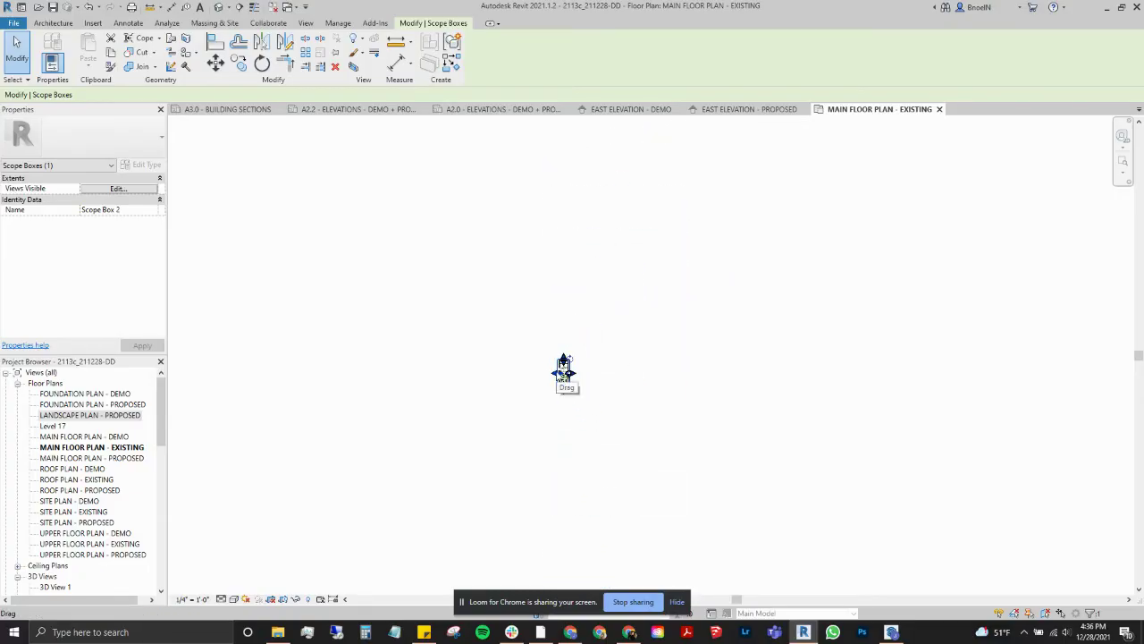
# Stretch Scope Box 2's left, right, top and bottom edges far beyond the house
pyautogui.moveTo(558, 374); pyautogui.dragTo(403, 374)
pyautogui.moveTo(565, 373); pyautogui.dragTo(791, 373)
pyautogui.moveTo(598, 359)
pyautogui.mouseDown()
pyautogui.moveTo(580, 226)
pyautogui.moveTo(597, 220)
pyautogui.mouseUp()
pyautogui.moveTo(597, 388)
pyautogui.mouseDown()
pyautogui.moveTo(602, 531)
pyautogui.moveTo(597, 522)
pyautogui.mouseUp()
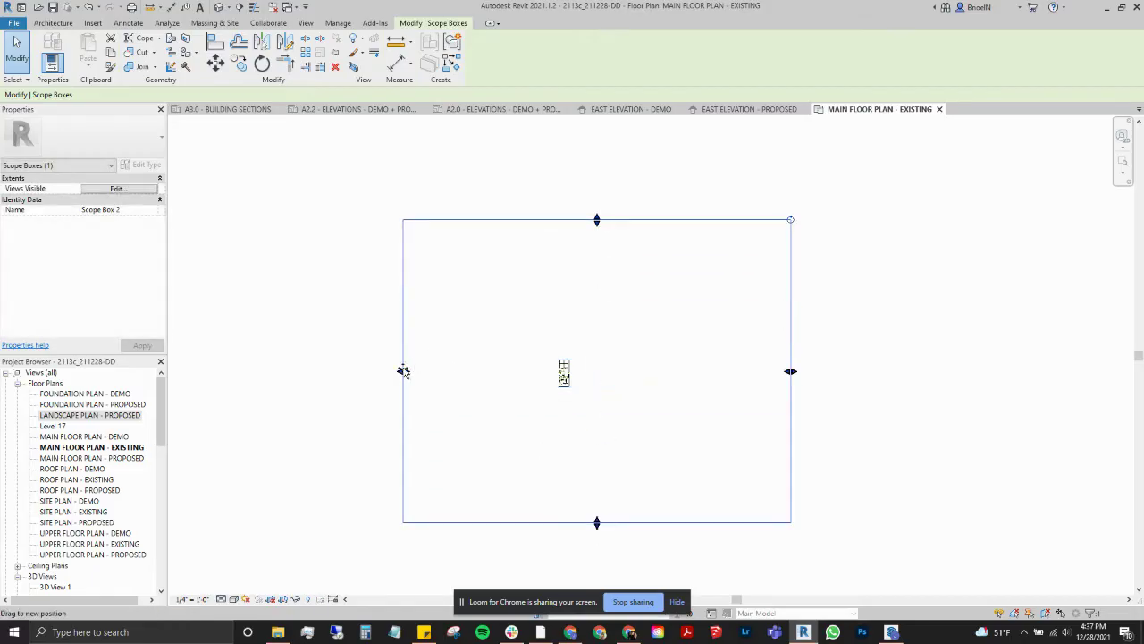
pyautogui.moveTo(403, 371); pyautogui.dragTo(363, 371)
pyautogui.moveTo(578, 218); pyautogui.dragTo(576, 199)
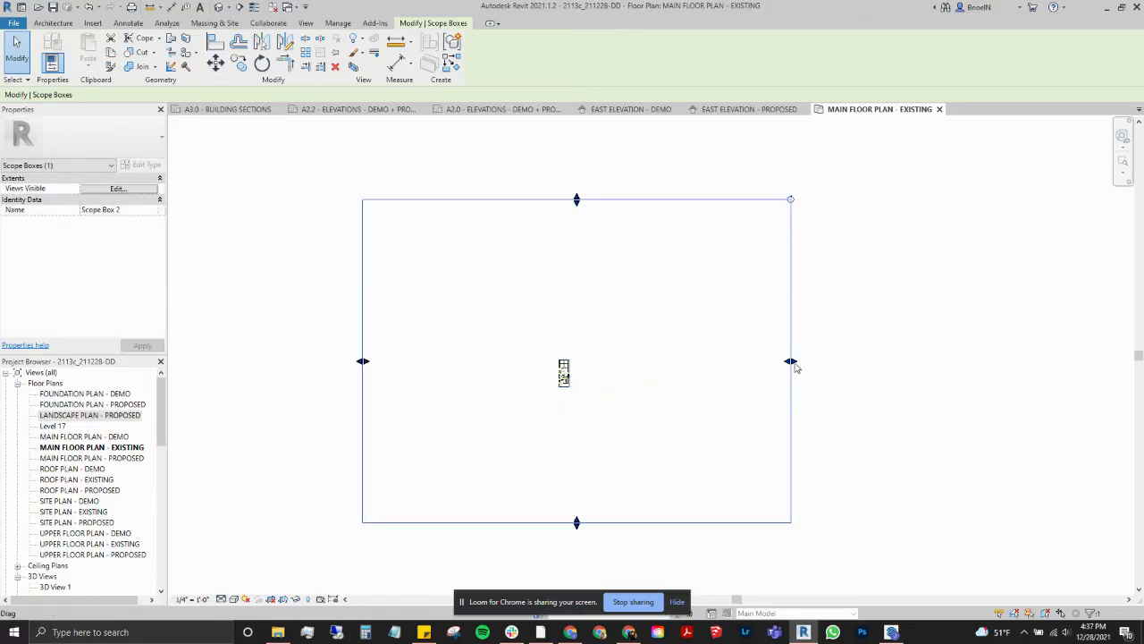
pyautogui.moveTo(791, 361); pyautogui.dragTo(801, 361)
pyautogui.moveTo(582, 523); pyautogui.dragTo(582, 544)
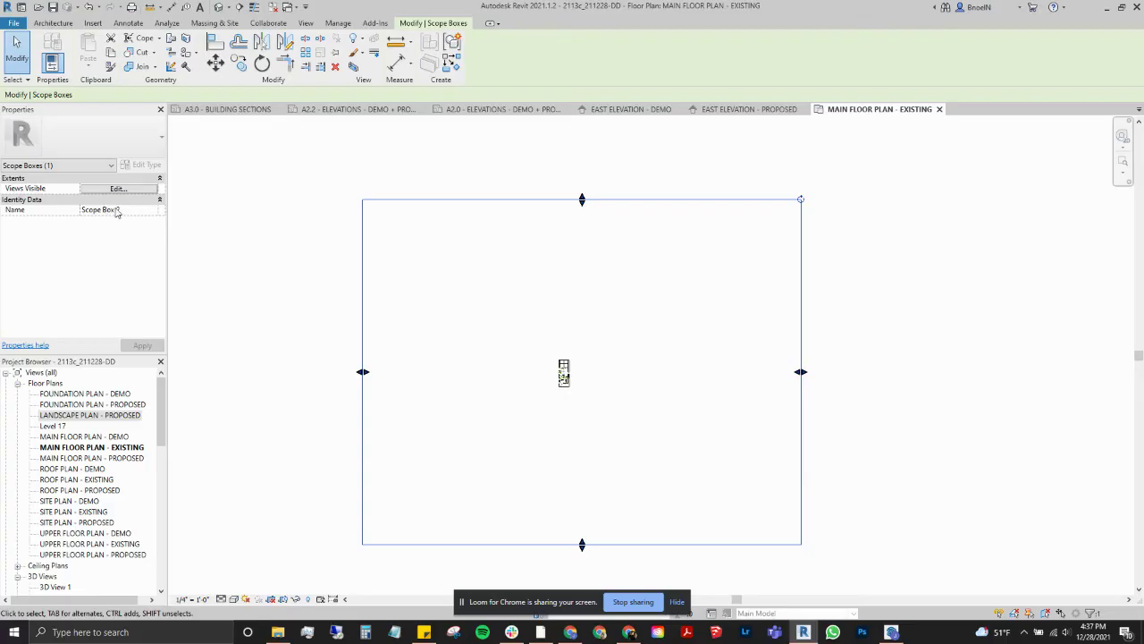
# In EAST ELEVATION - PROPOSED, drag Scope Box 2's bottom and top edges well past the building
pyautogui.click(756, 110)
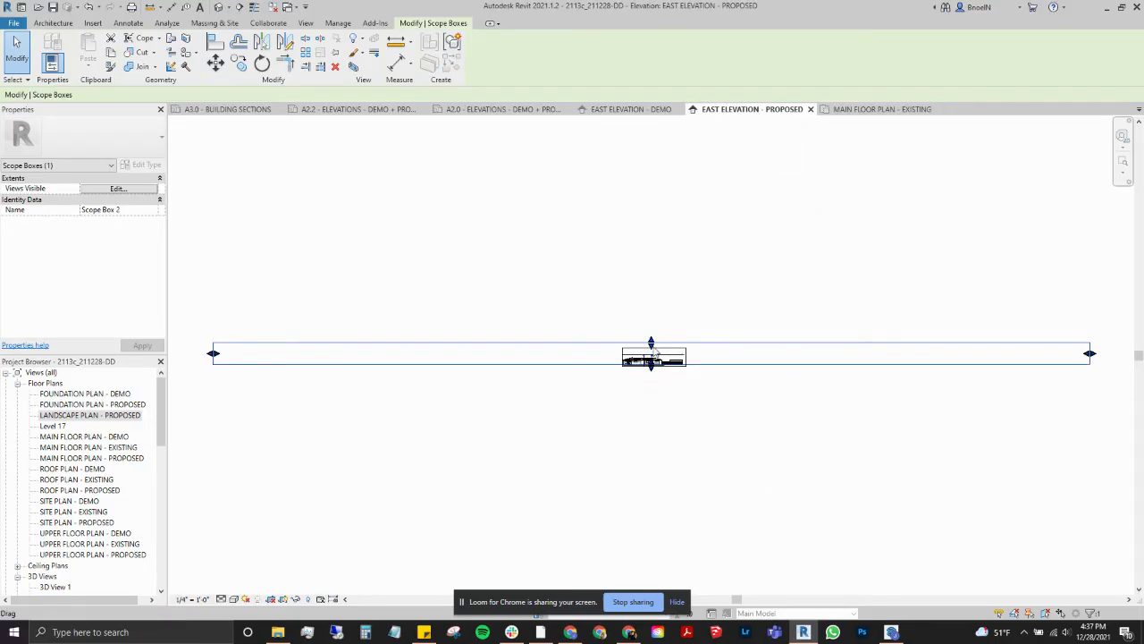
pyautogui.scroll(2, 651, 365)
pyautogui.scroll(2, 656, 359)
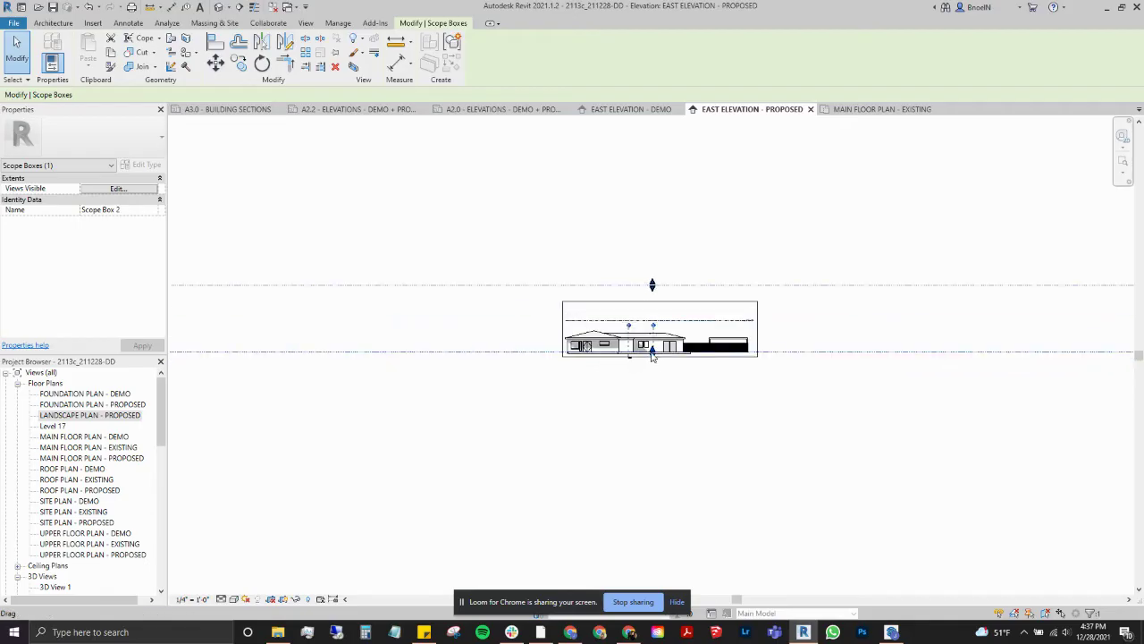
pyautogui.moveTo(655, 354); pyautogui.dragTo(657, 437)
pyautogui.scroll(-1, 662, 412)
pyautogui.scroll(-1, 663, 411)
pyautogui.moveTo(654, 325); pyautogui.dragTo(655, 290)
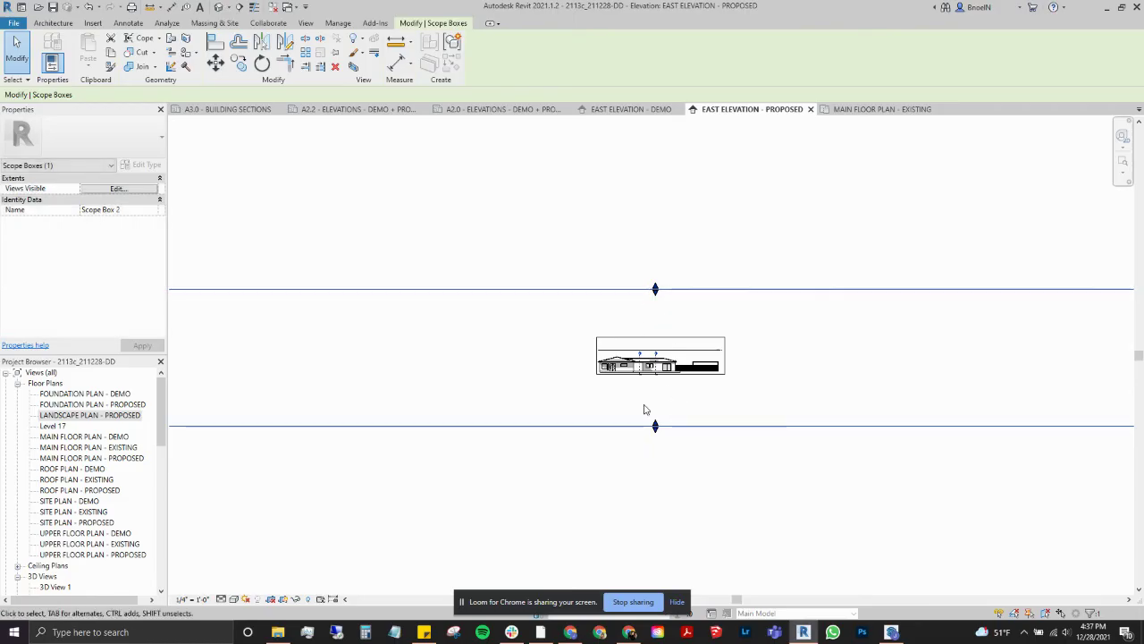
pyautogui.scroll(-2, 390, 369)
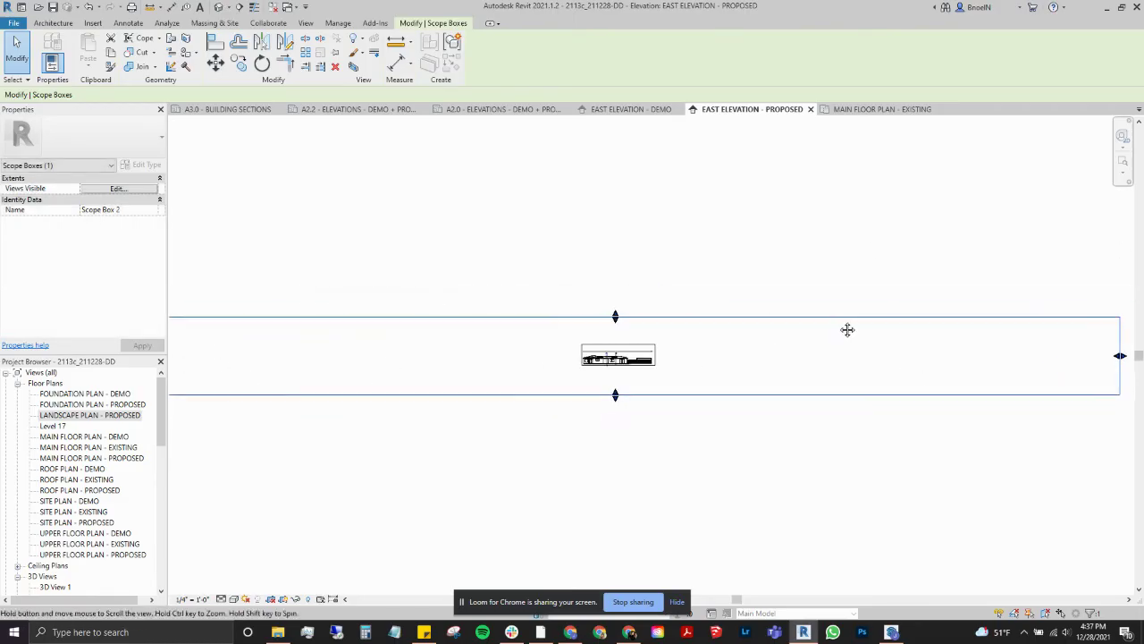
pyautogui.scroll(2, 662, 363)
pyautogui.scroll(2, 626, 353)
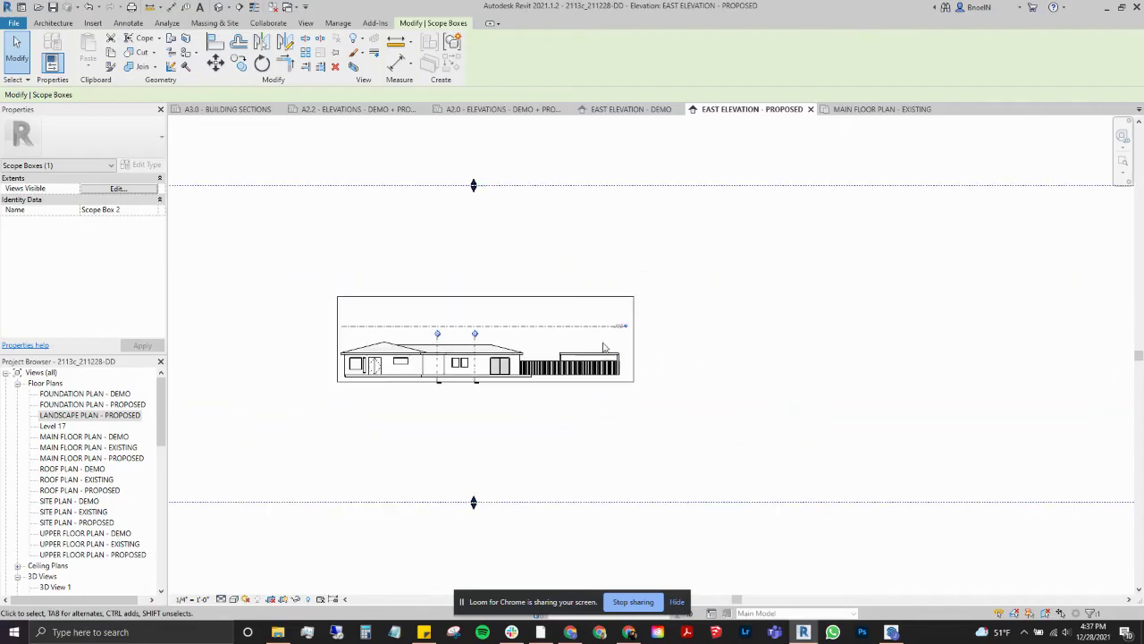
# Select Level 17, then use Select All Instances > In Entire Project to grab all ten levels
pyautogui.click(524, 326)
pyautogui.rightClick(523, 331)
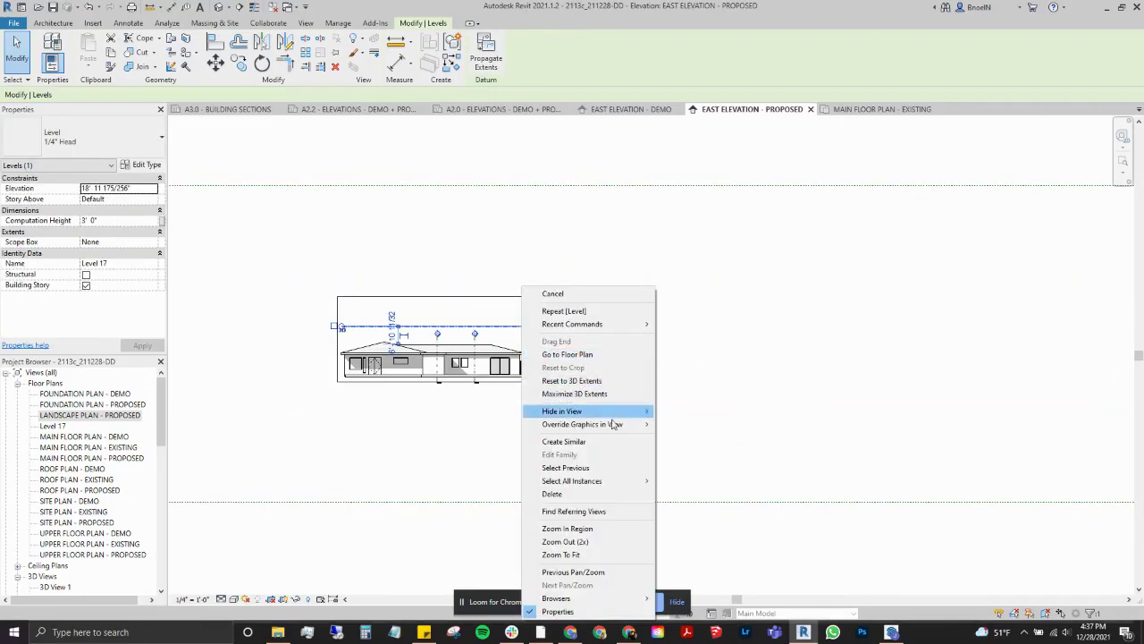
pyautogui.moveTo(572, 481)
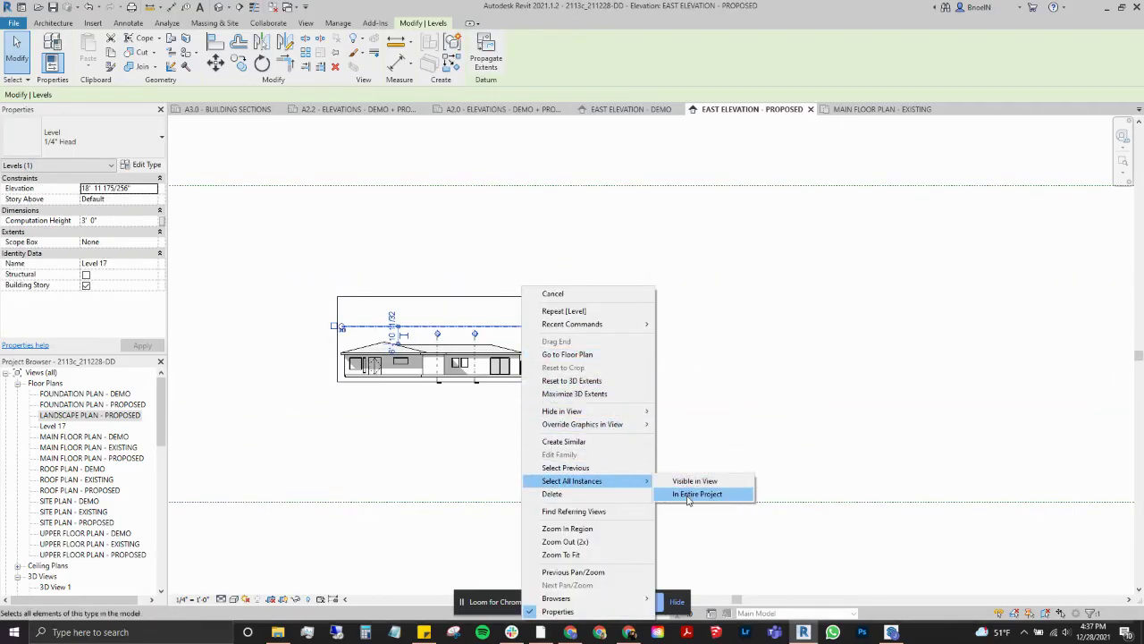
pyautogui.click(689, 496)
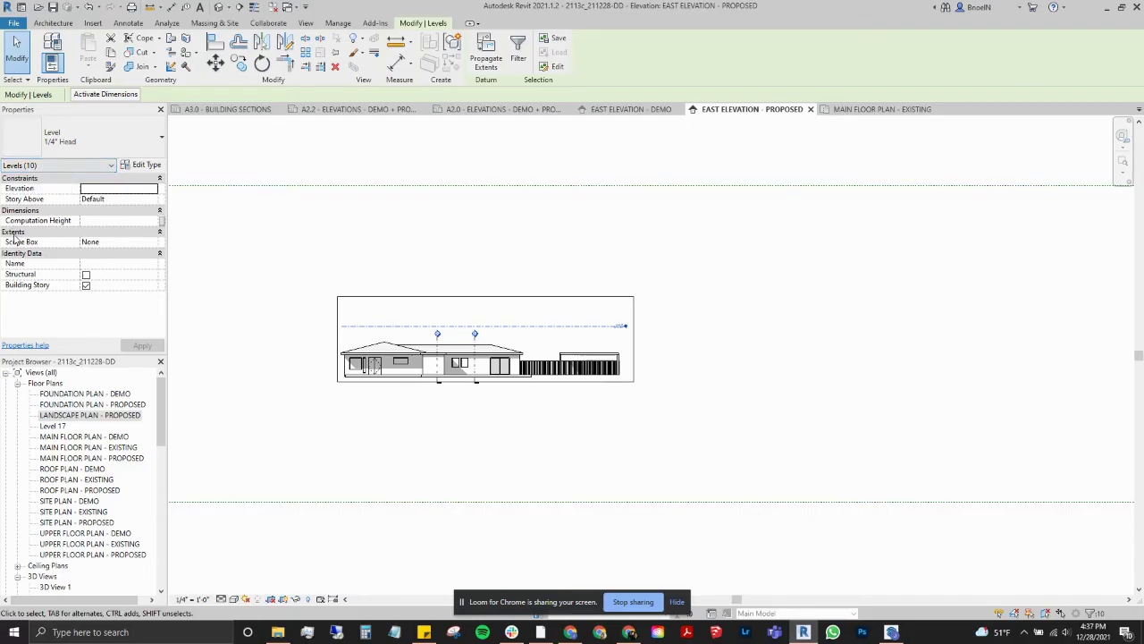
# Set the selected levels' Scope Box property to Scope Box 2 and apply it
pyautogui.click(155, 242)
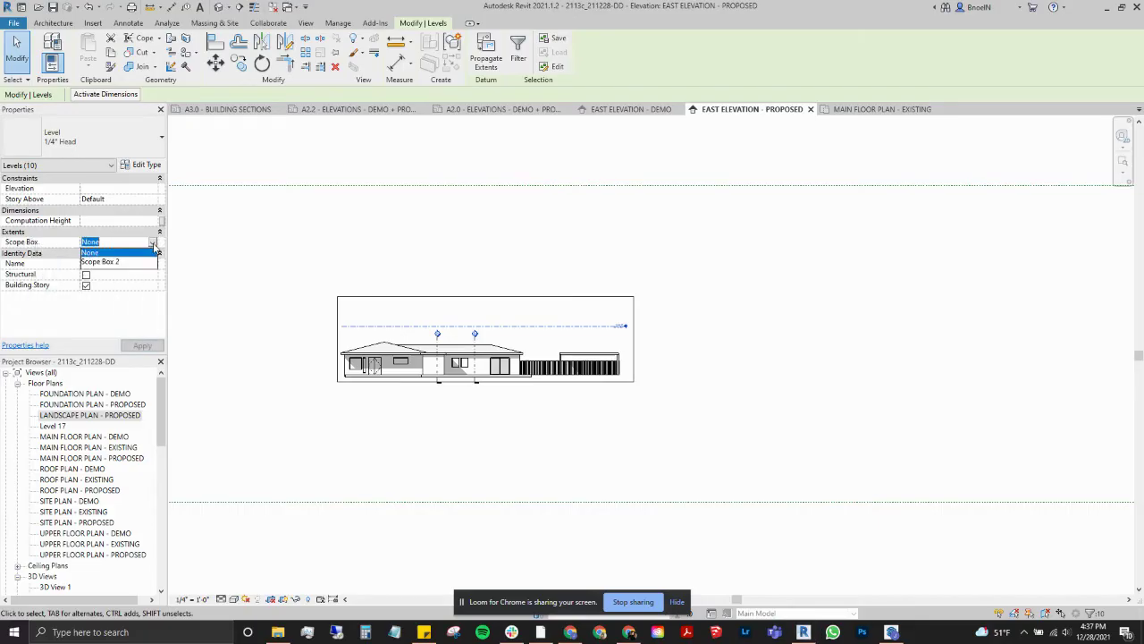
pyautogui.click(104, 262)
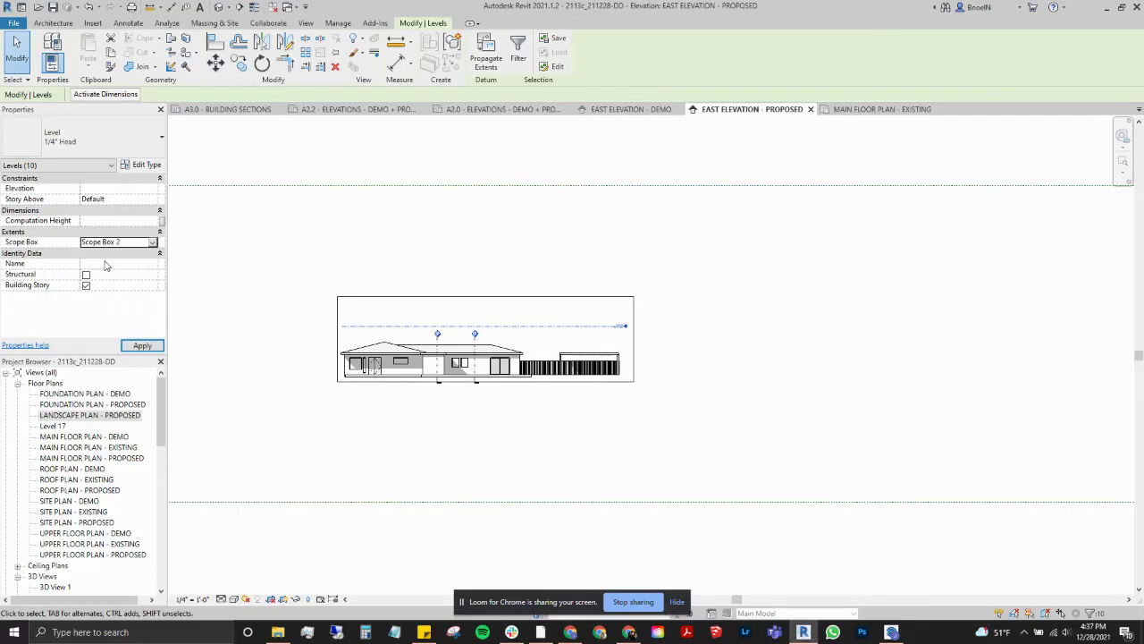
pyautogui.click(145, 347)
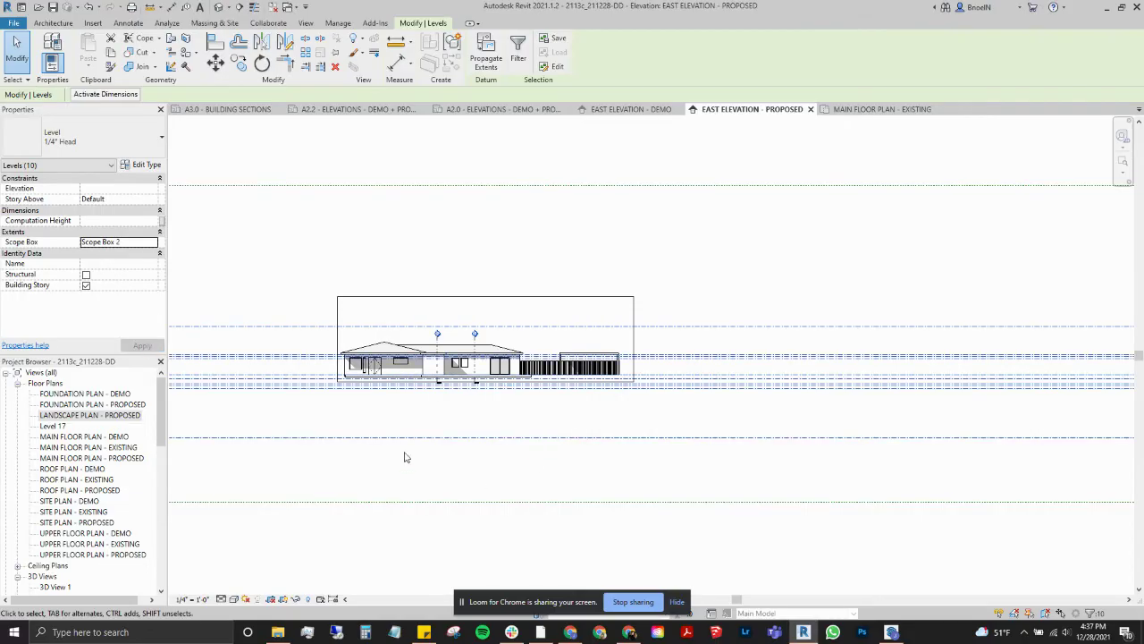
pyautogui.scroll(-2, 924, 356)
pyautogui.scroll(-4, 912, 376)
pyautogui.moveTo(904, 394); pyautogui.dragTo(628, 365, button='middle')
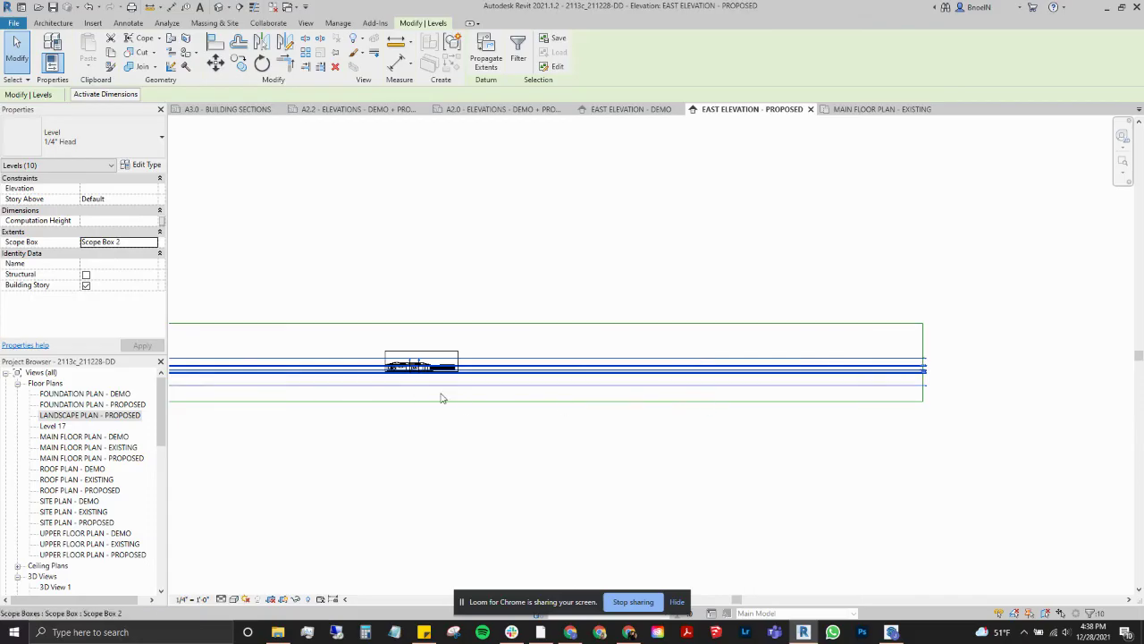
pyautogui.click(862, 109)
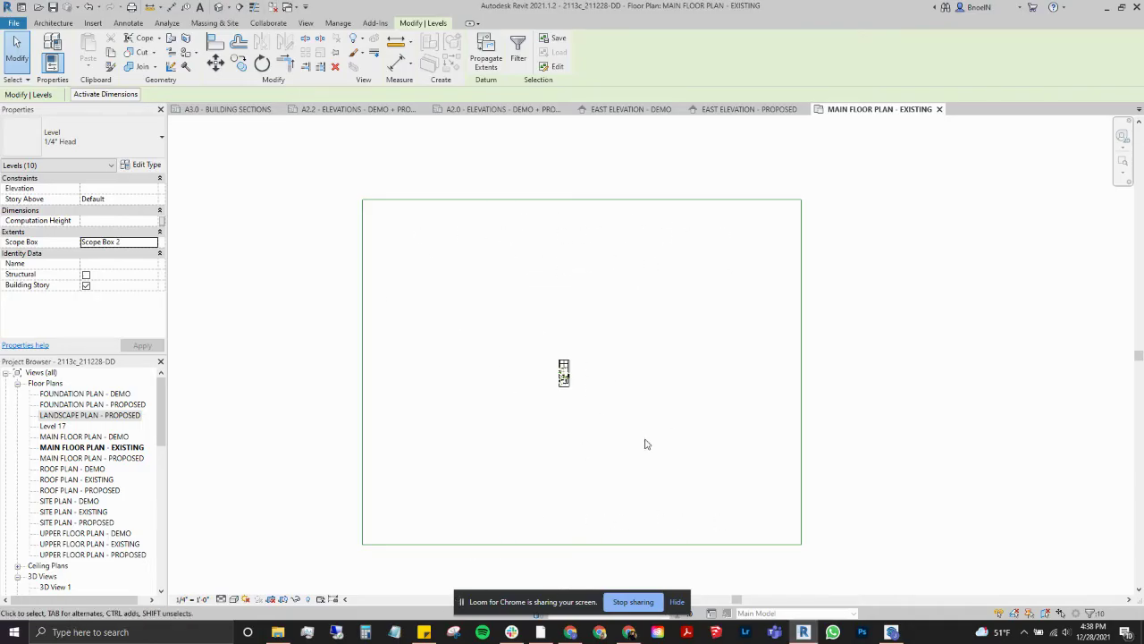
pyautogui.scroll(-3, 490, 487)
pyautogui.scroll(-3, 493, 482)
pyautogui.scroll(6, 494, 484)
pyautogui.scroll(1, 505, 469)
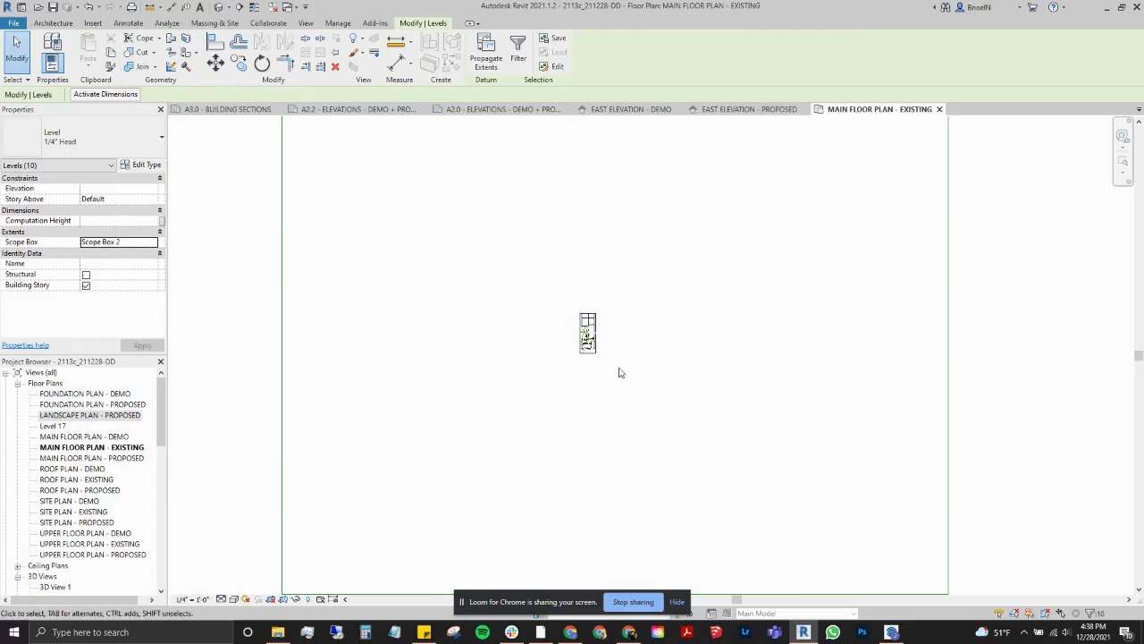
# Return to the proposed East Elevation and select Scope Box 2 for removal
pyautogui.click(747, 109)
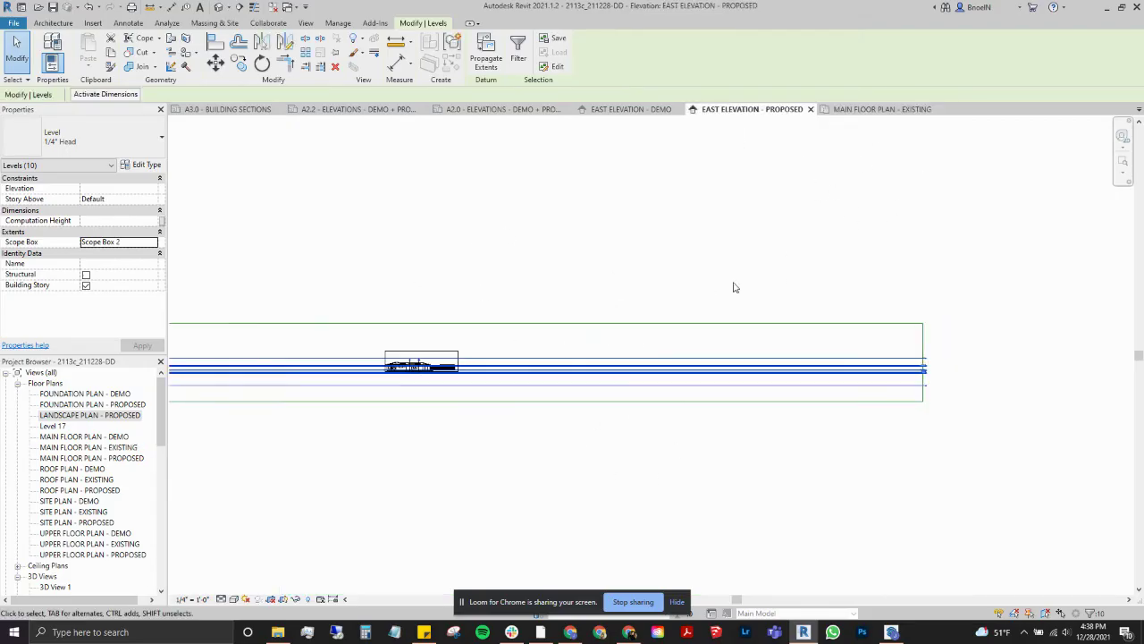
pyautogui.scroll(2, 510, 358)
pyautogui.scroll(2, 417, 349)
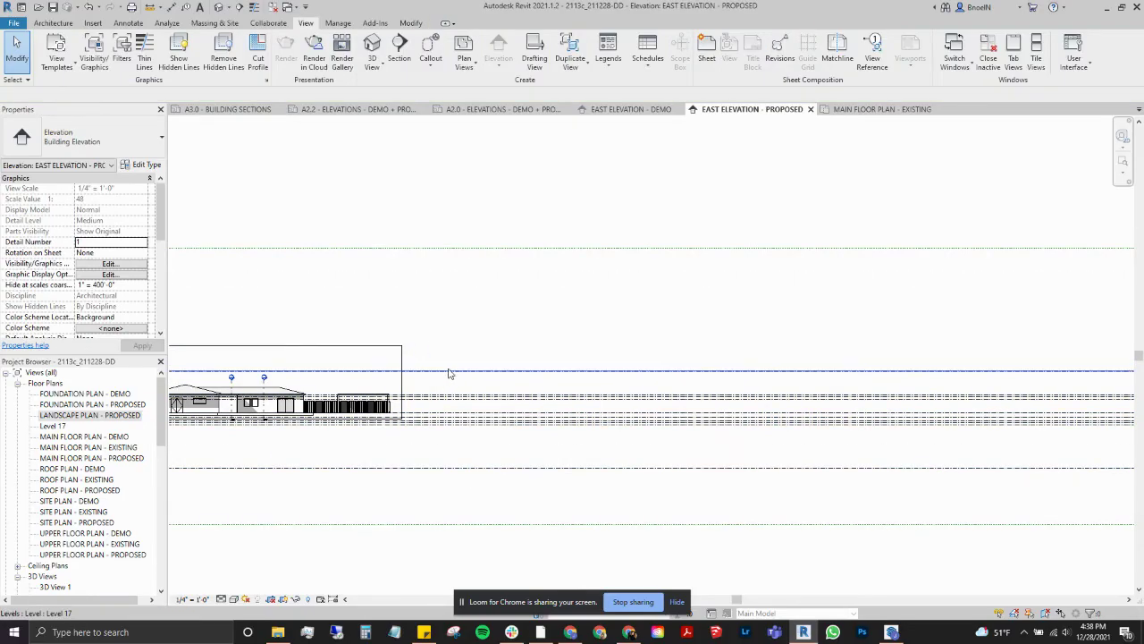
pyautogui.click(450, 371)
pyautogui.scroll(-2, 450, 370)
pyautogui.scroll(1, 1083, 384)
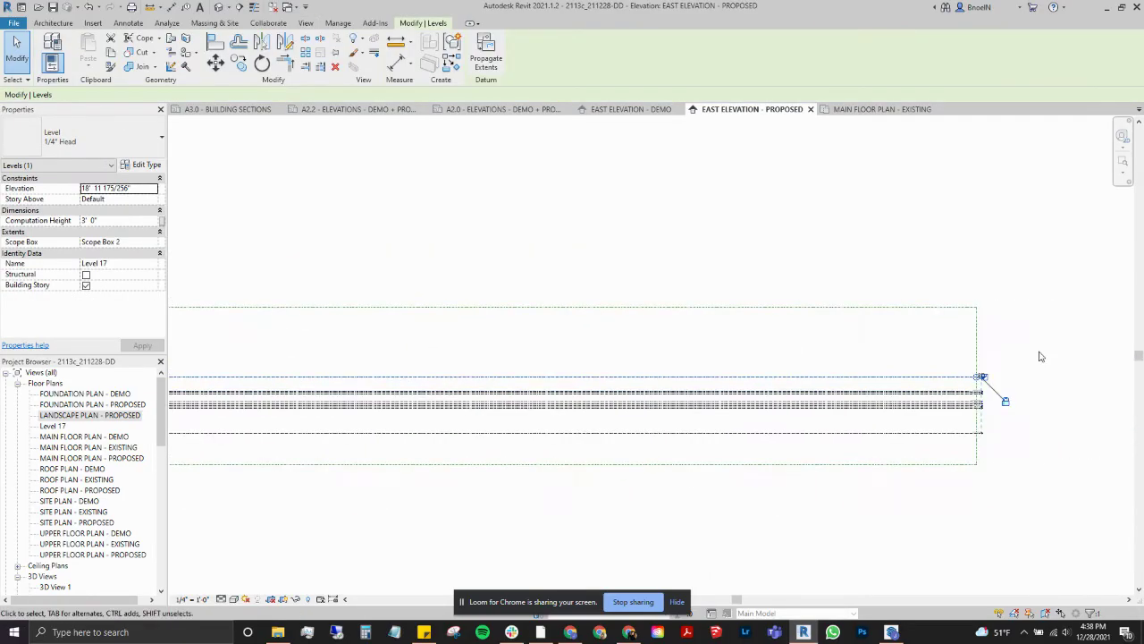
pyautogui.scroll(2, 826, 388)
pyautogui.click(877, 369)
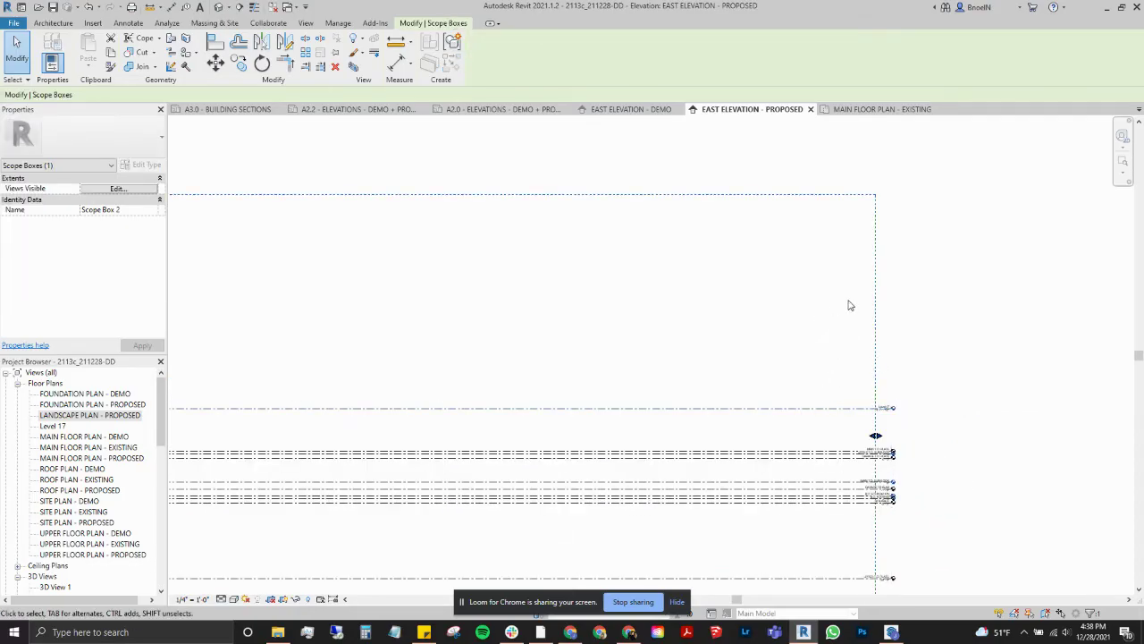
pyautogui.click(848, 302)
pyautogui.click(778, 389)
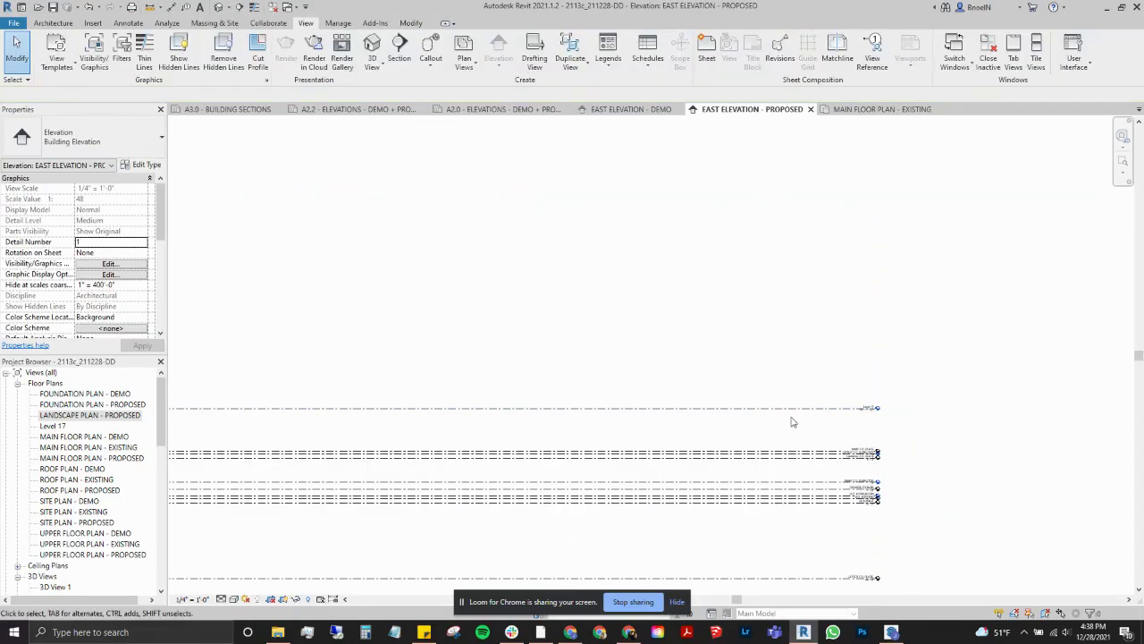
# Delete Level 17 and its associated views, confirming the warning
pyautogui.scroll(2, 804, 425)
pyautogui.click(849, 421)
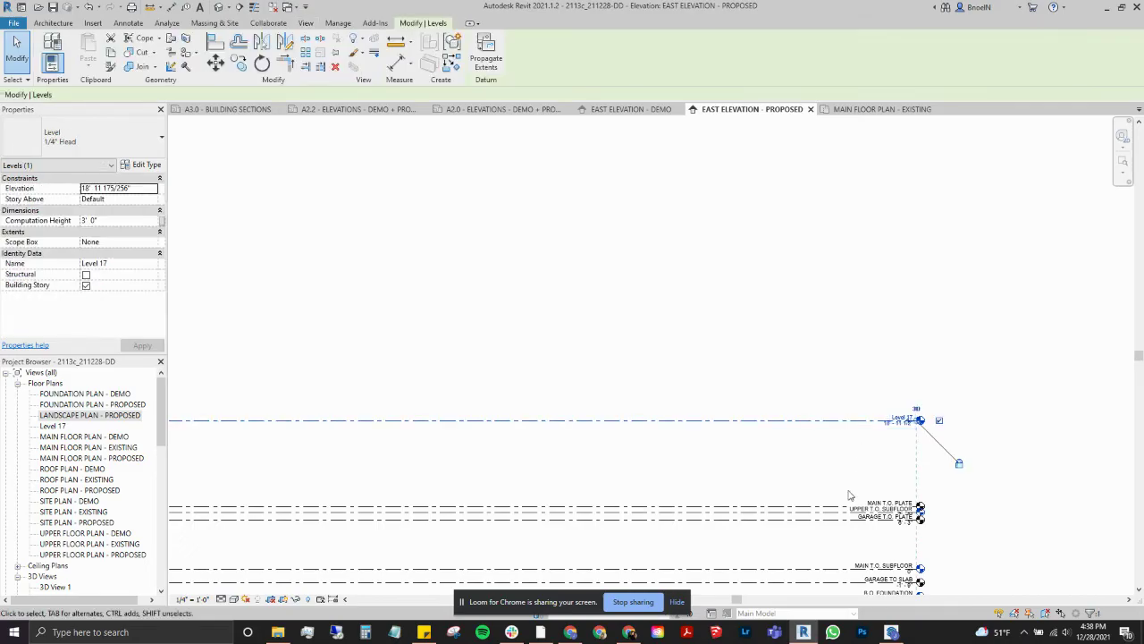
pyautogui.press('Delete')
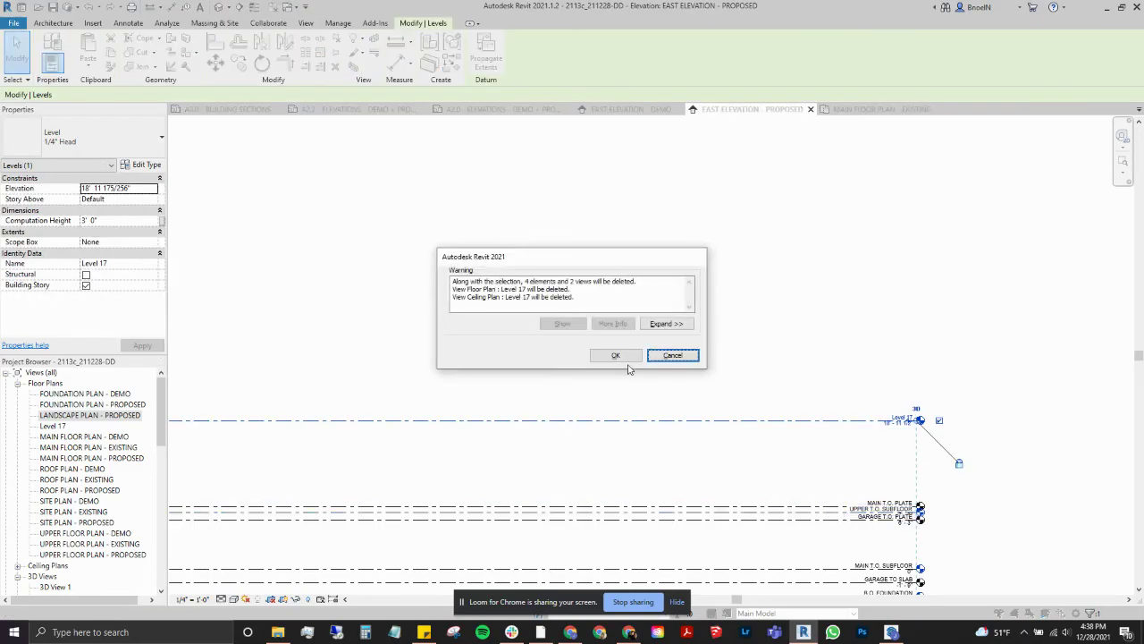
pyautogui.click(615, 355)
pyautogui.click(749, 506)
# Select the upper group of levels and drag their ends to reposition the level heads
pyautogui.moveTo(940, 542); pyautogui.dragTo(256, 523)
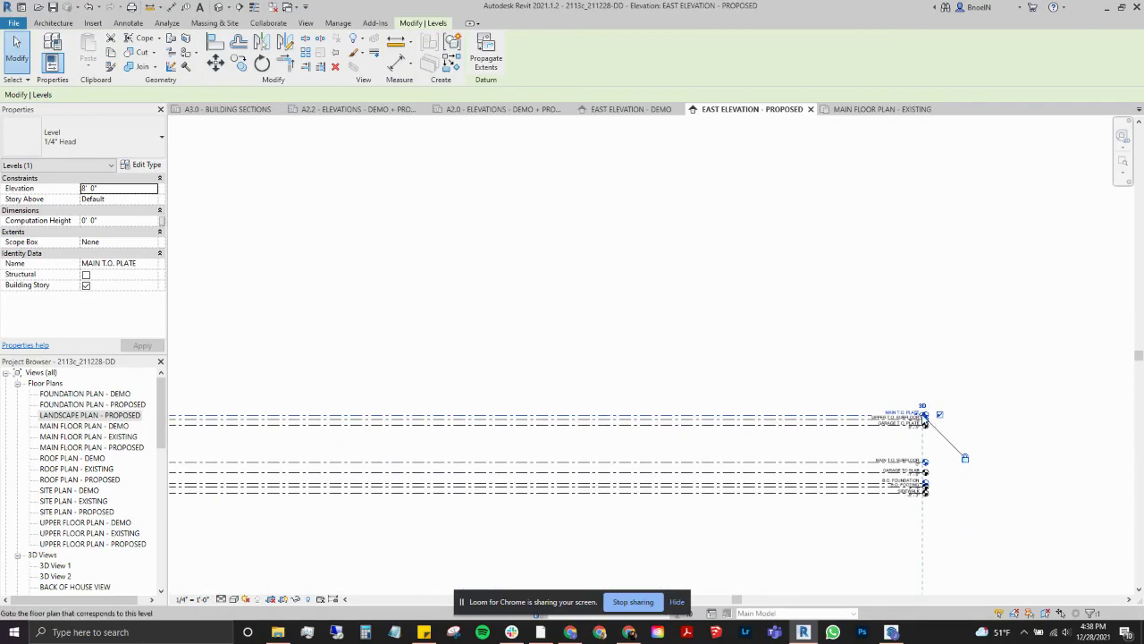
pyautogui.moveTo(922, 418); pyautogui.dragTo(726, 358)
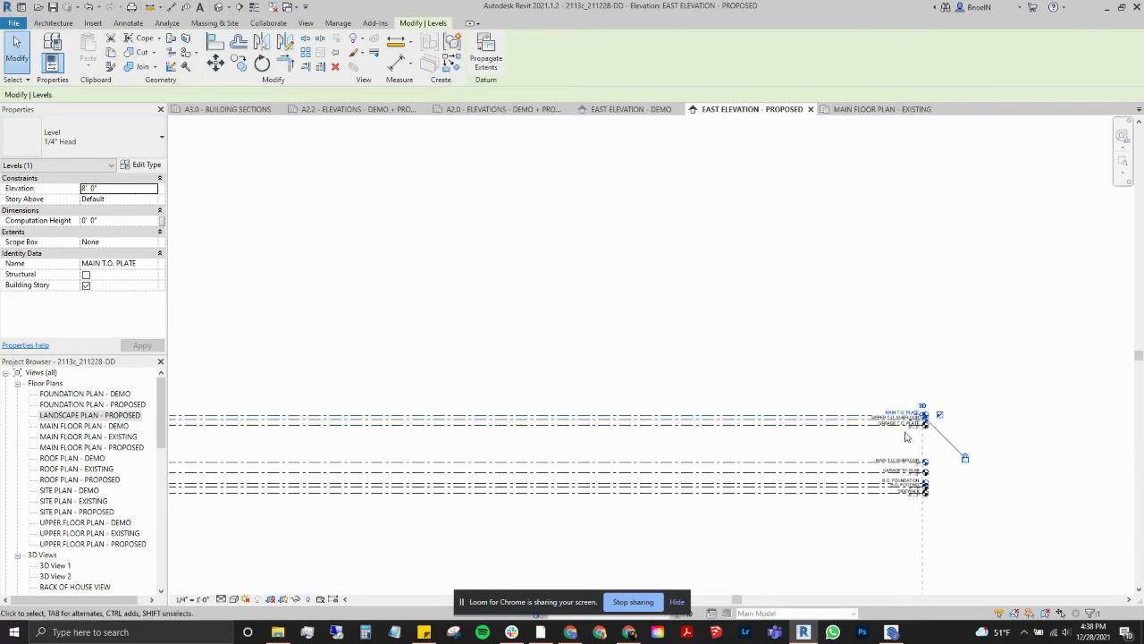
pyautogui.scroll(3, 926, 416)
pyautogui.scroll(1, 926, 414)
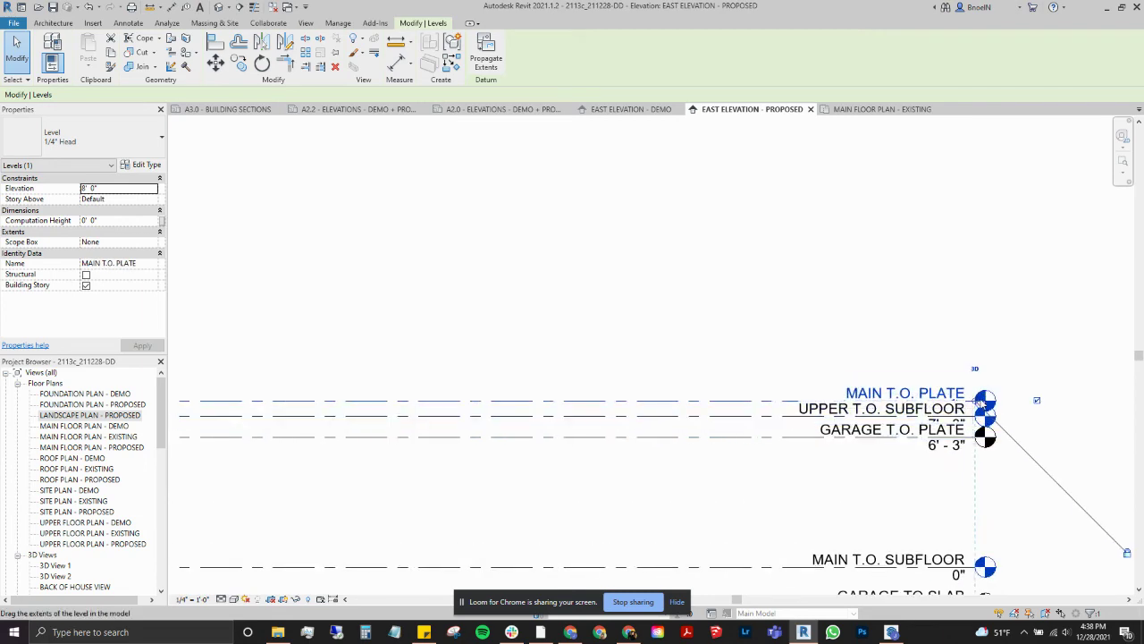
pyautogui.moveTo(975, 405); pyautogui.dragTo(455, 435)
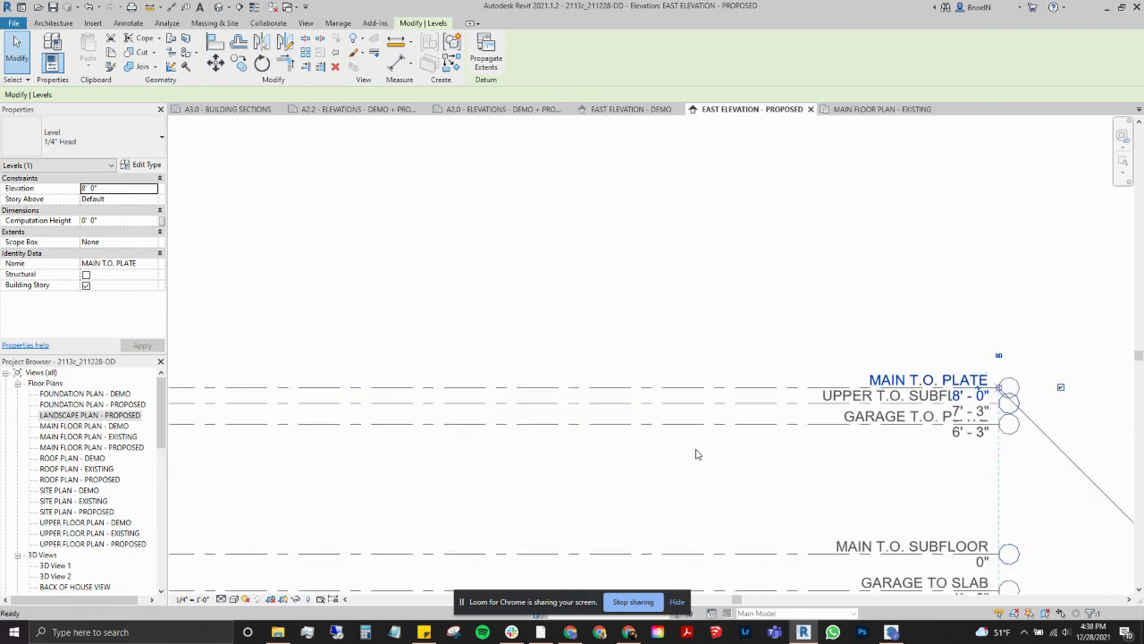
pyautogui.moveTo(456, 435); pyautogui.dragTo(626, 437, button='middle')
pyautogui.moveTo(337, 437); pyautogui.dragTo(143, 436, button='middle')
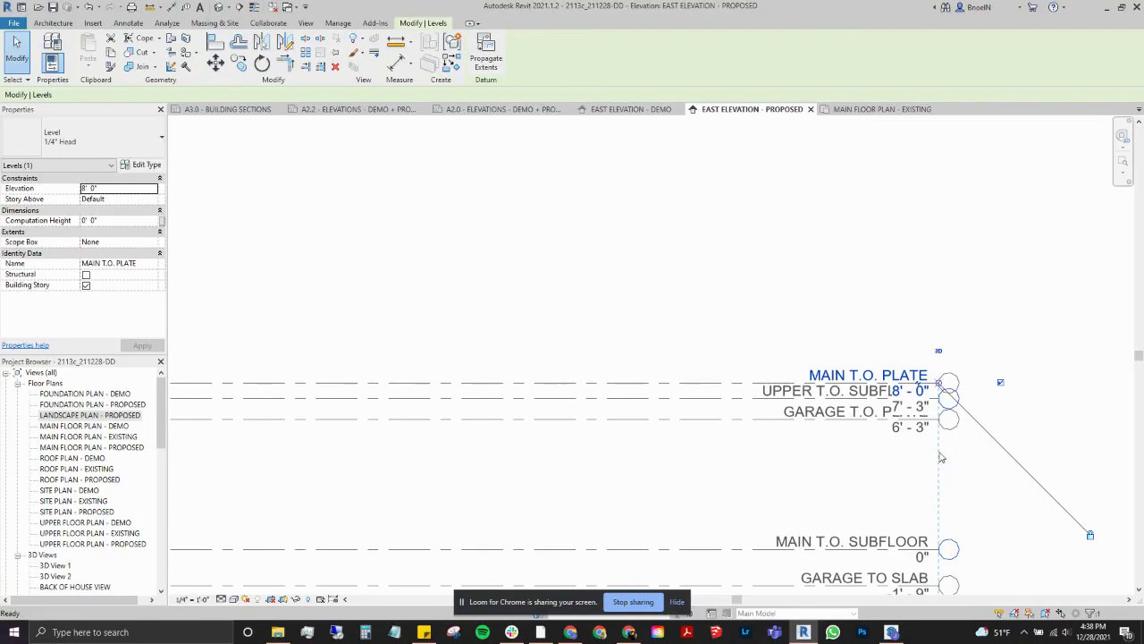
pyautogui.moveTo(451, 428); pyautogui.dragTo(468, 450, button='middle')
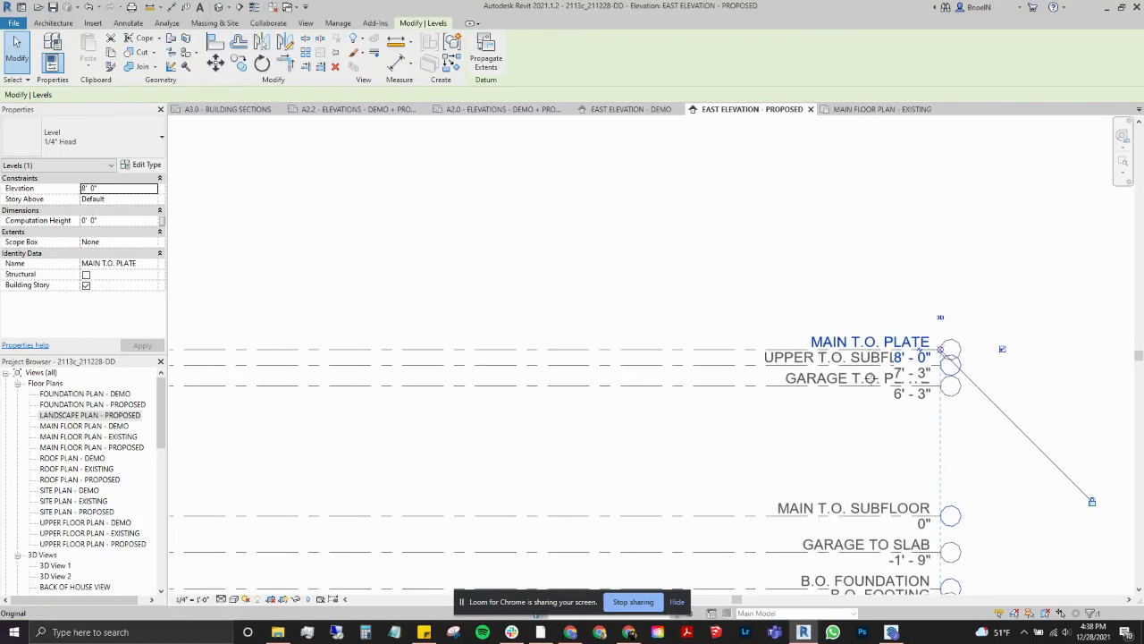
pyautogui.moveTo(944, 367); pyautogui.dragTo(933, 344, button='middle')
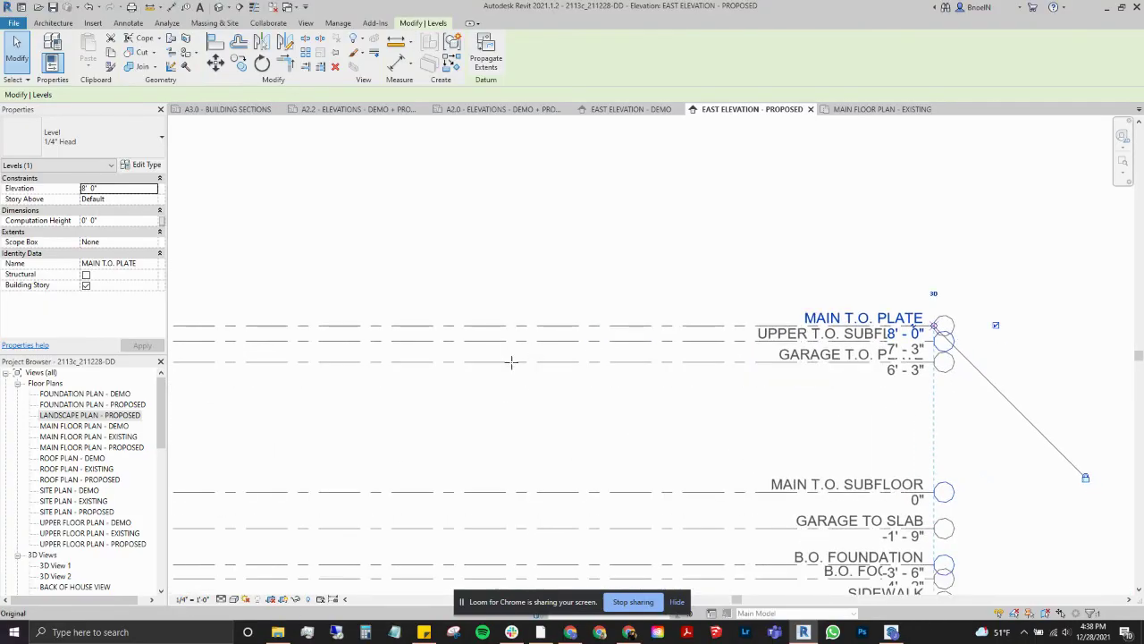
pyautogui.moveTo(1045, 352); pyautogui.dragTo(953, 340, button='middle')
pyautogui.moveTo(599, 355)
pyautogui.mouseDown(button='middle')
pyautogui.moveTo(358, 355)
pyautogui.moveTo(958, 429)
pyautogui.mouseUp(button='middle')
pyautogui.click(542, 247)
# Drag the SIDEWALK level's left end to line up with the other levels' ends
pyautogui.scroll(-3, 541, 248)
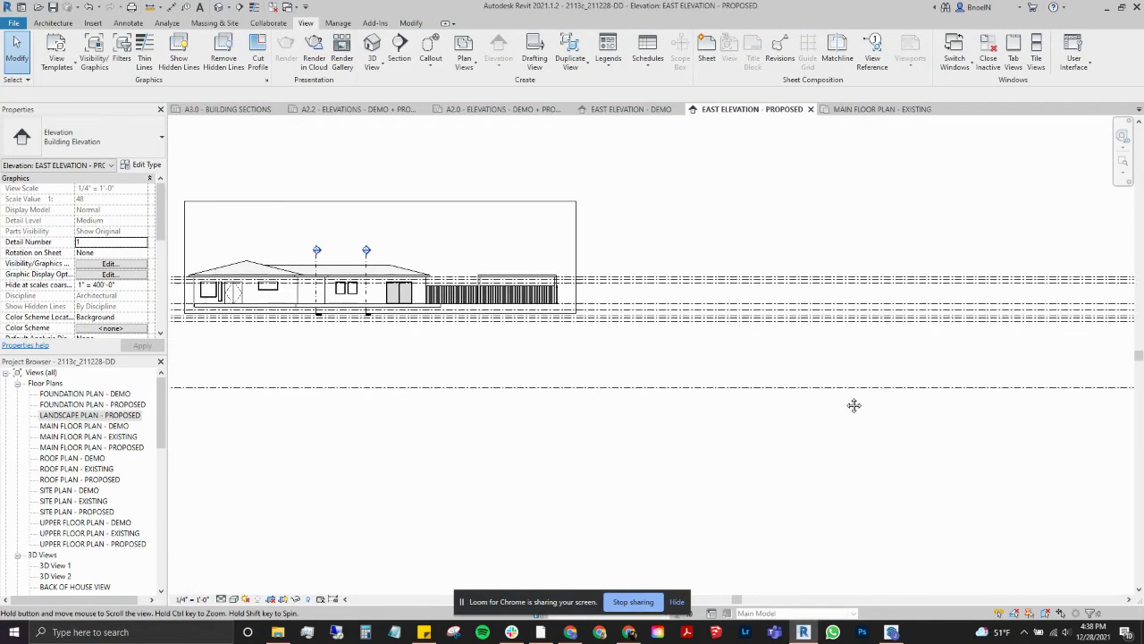
pyautogui.scroll(-2, 853, 403)
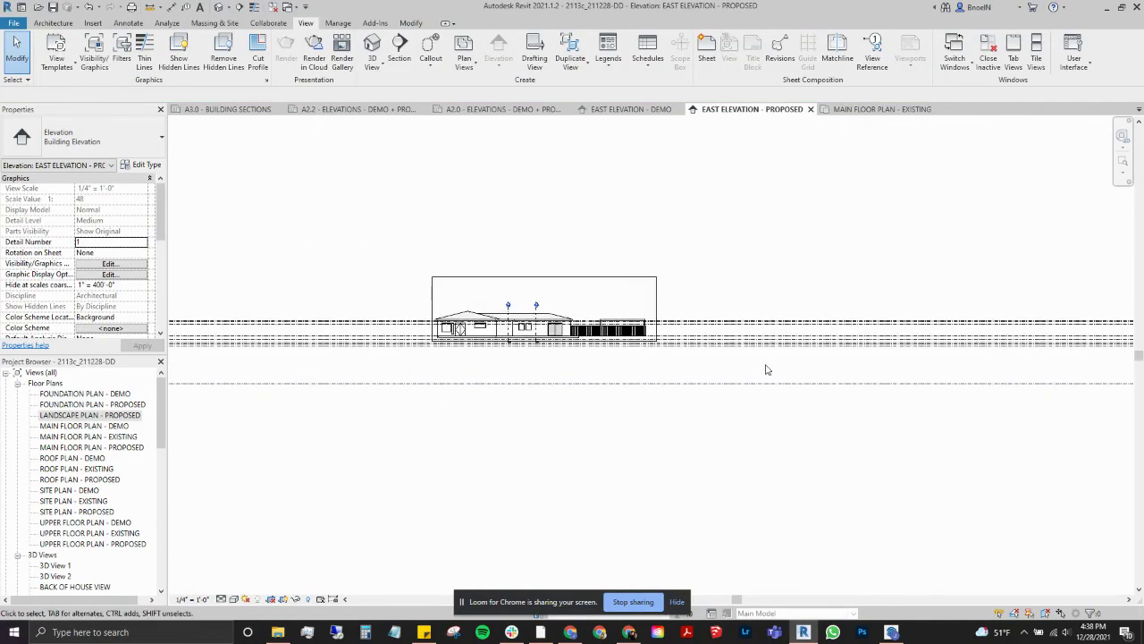
pyautogui.click(400, 348)
pyautogui.scroll(-1, 372, 365)
pyautogui.moveTo(603, 363); pyautogui.dragTo(1062, 367, button='middle')
pyautogui.moveTo(212, 338); pyautogui.dragTo(581, 333, button='middle')
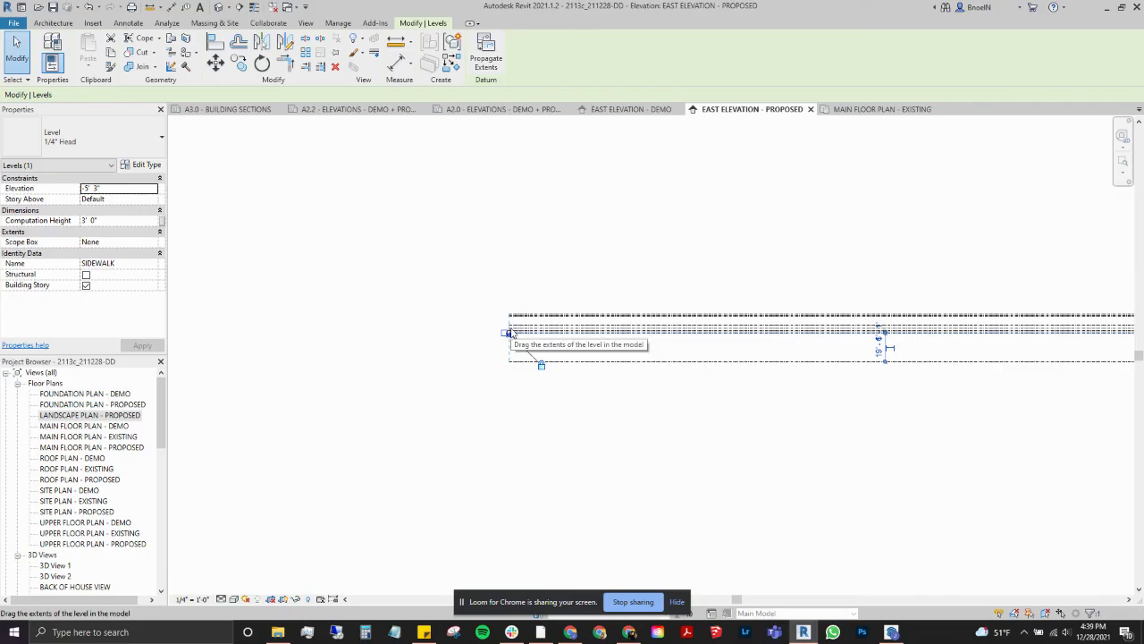
pyautogui.moveTo(511, 333)
pyautogui.mouseDown()
pyautogui.moveTo(959, 334)
pyautogui.moveTo(642, 418)
pyautogui.mouseUp()
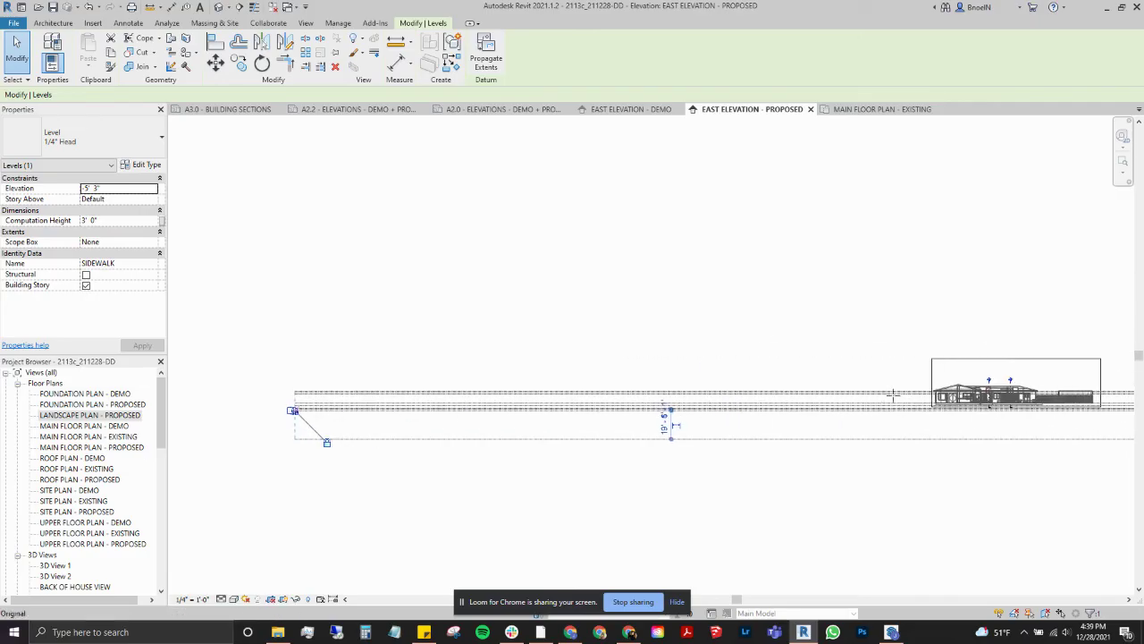
pyautogui.moveTo(905, 394); pyautogui.dragTo(897, 437)
pyautogui.moveTo(897, 437); pyautogui.dragTo(411, 424, button='middle')
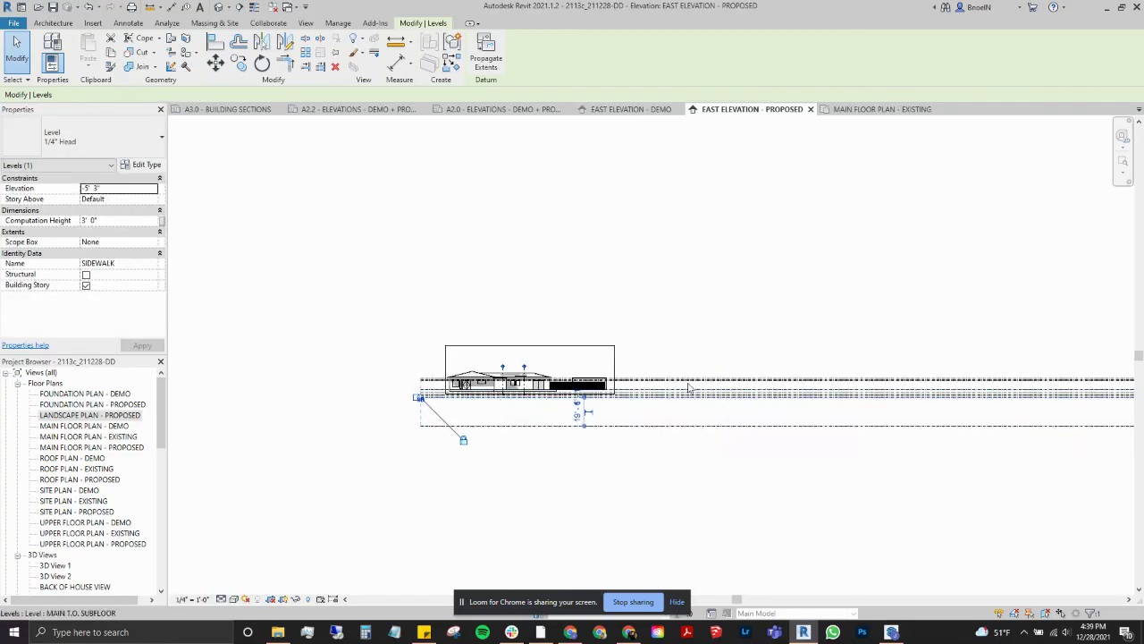
pyautogui.click(727, 379)
pyautogui.moveTo(940, 453); pyautogui.dragTo(726, 409, button='middle')
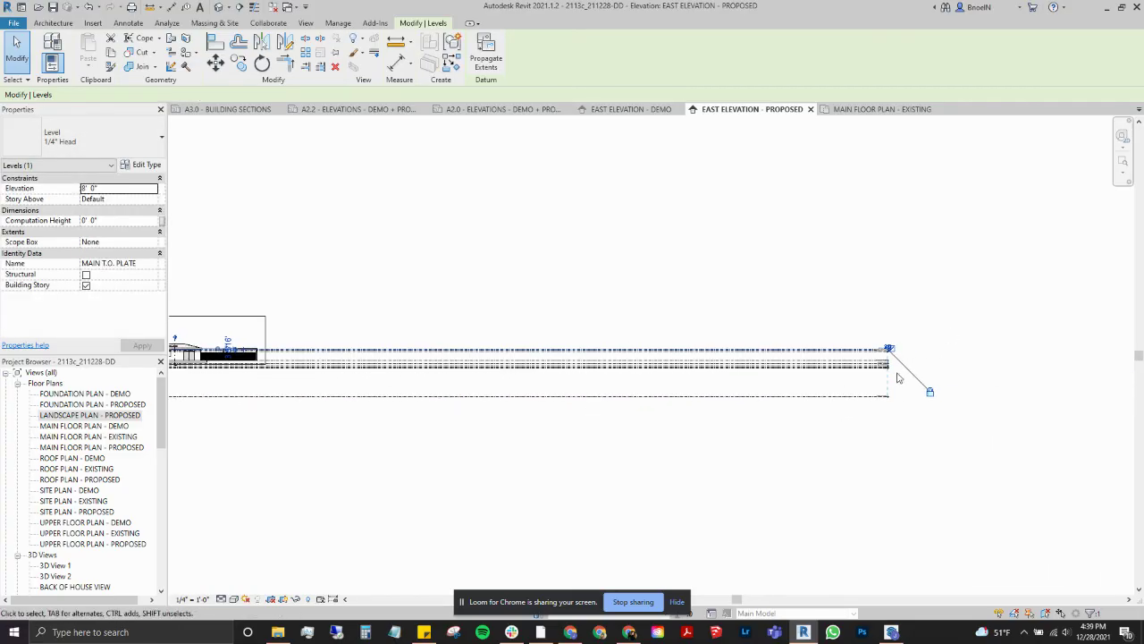
pyautogui.scroll(3, 889, 354)
pyautogui.scroll(3, 890, 353)
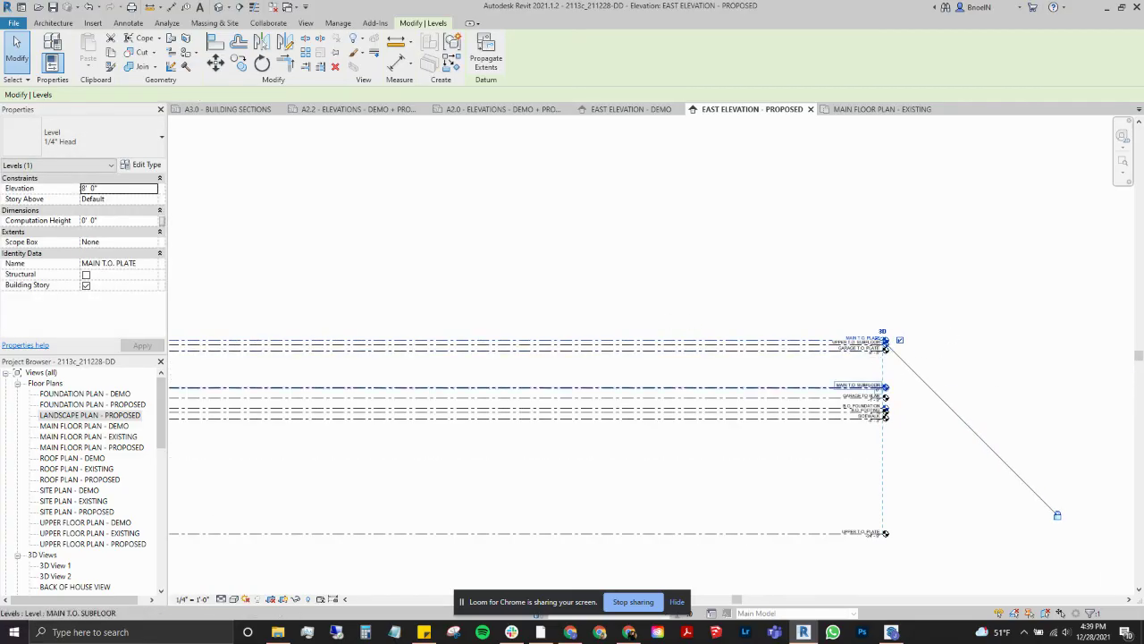